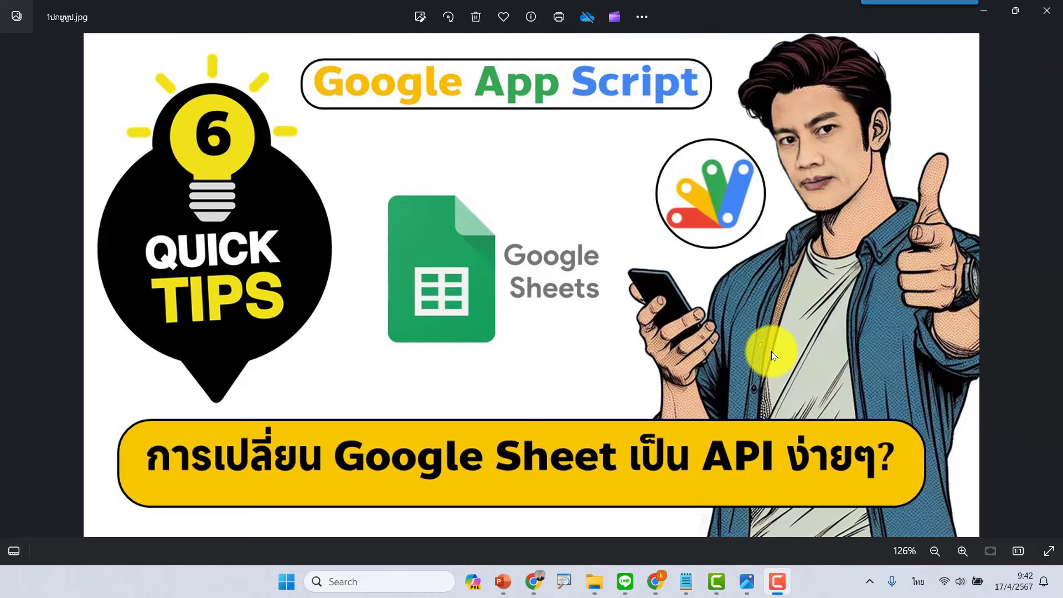
Bring the browser forward to show the ข้อมูล contact spreadsheet in Google Sheets
click(655, 582)
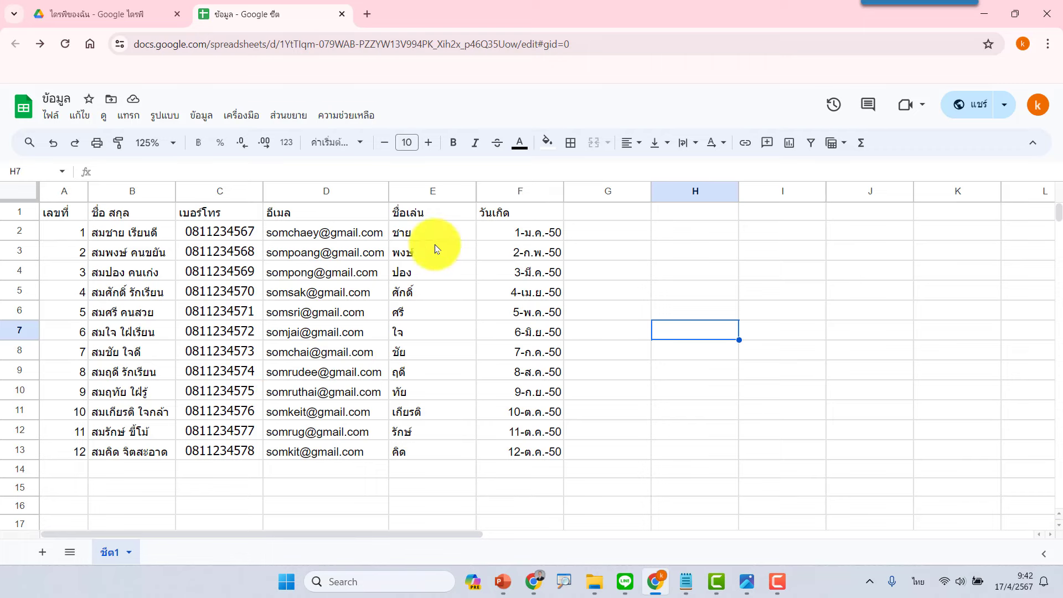
In a new Chrome tab, search Google for 'console google' using the history suggestion
click(366, 14)
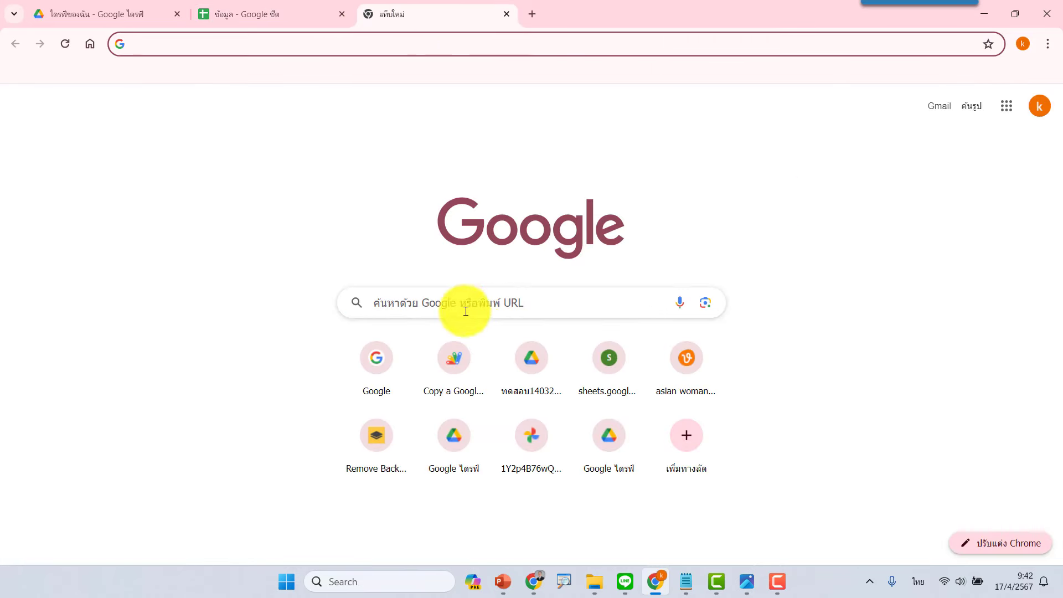
click(468, 303)
mouse_move(441, 333)
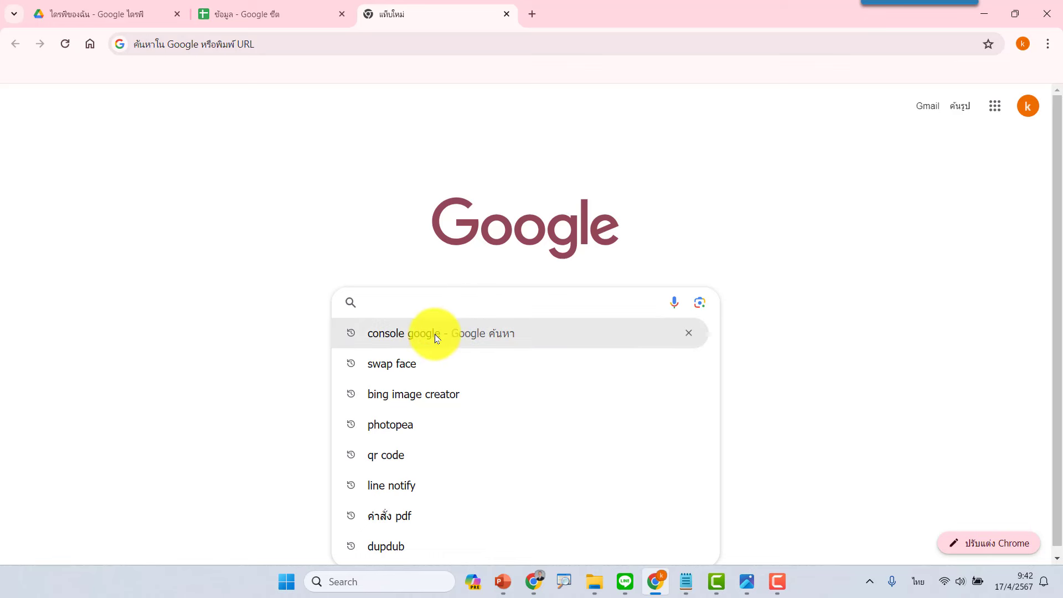
click(405, 338)
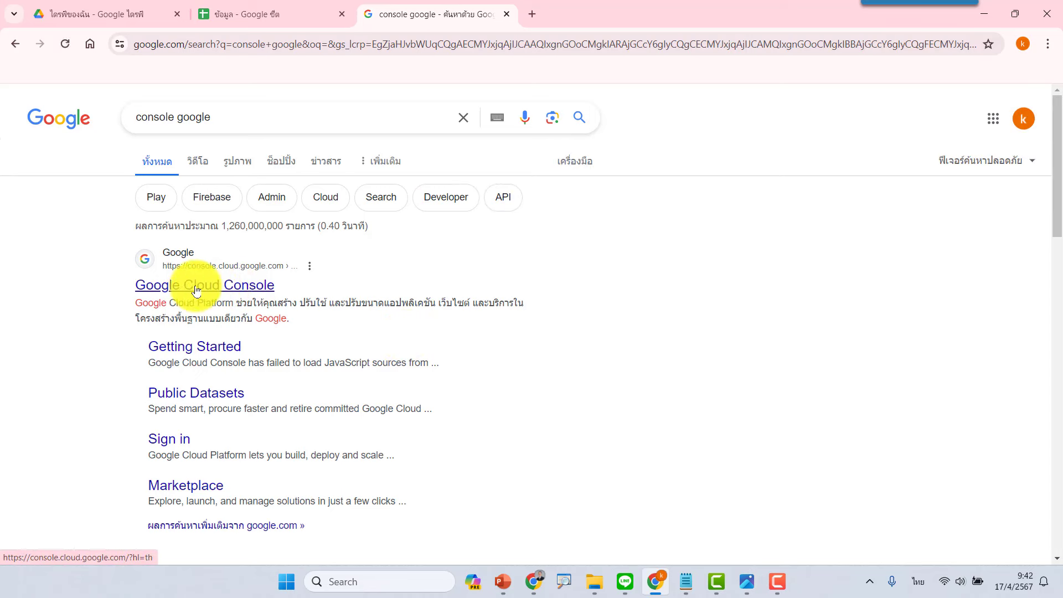
Open Google Cloud Console from the results and accept its Terms of Service
click(214, 286)
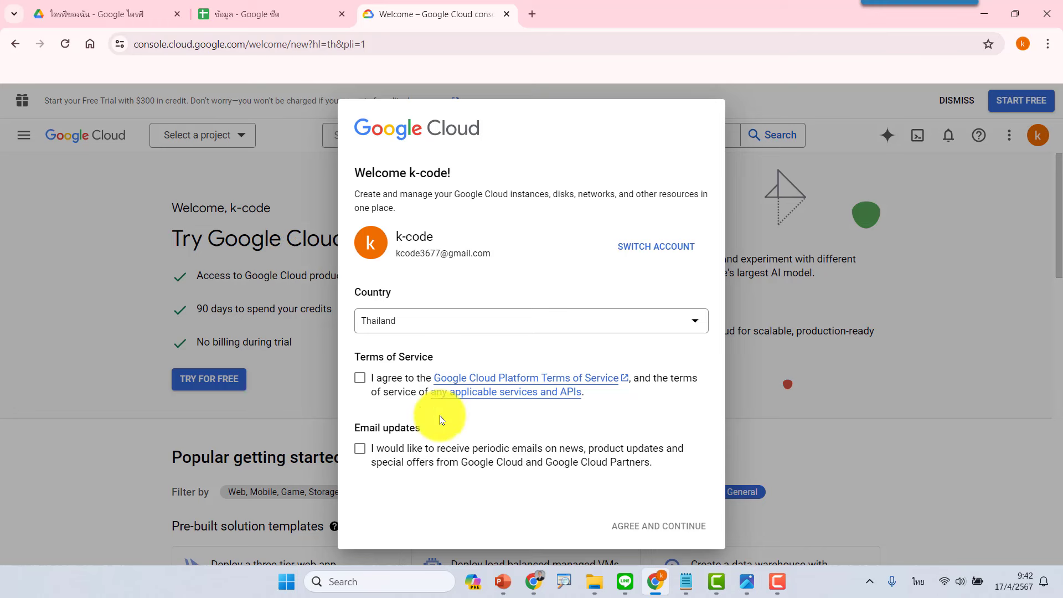
click(360, 378)
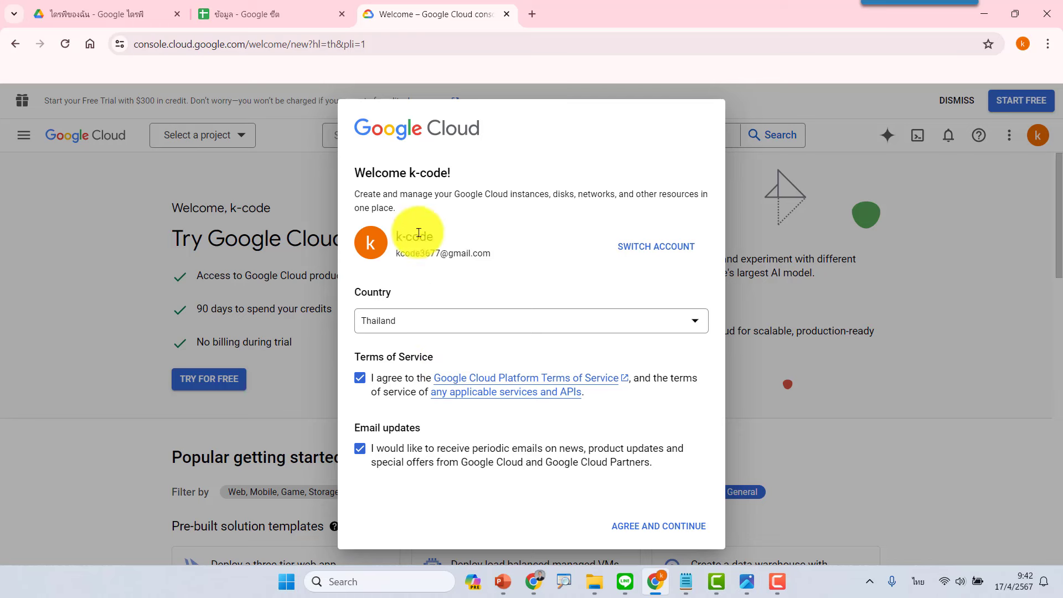
click(658, 530)
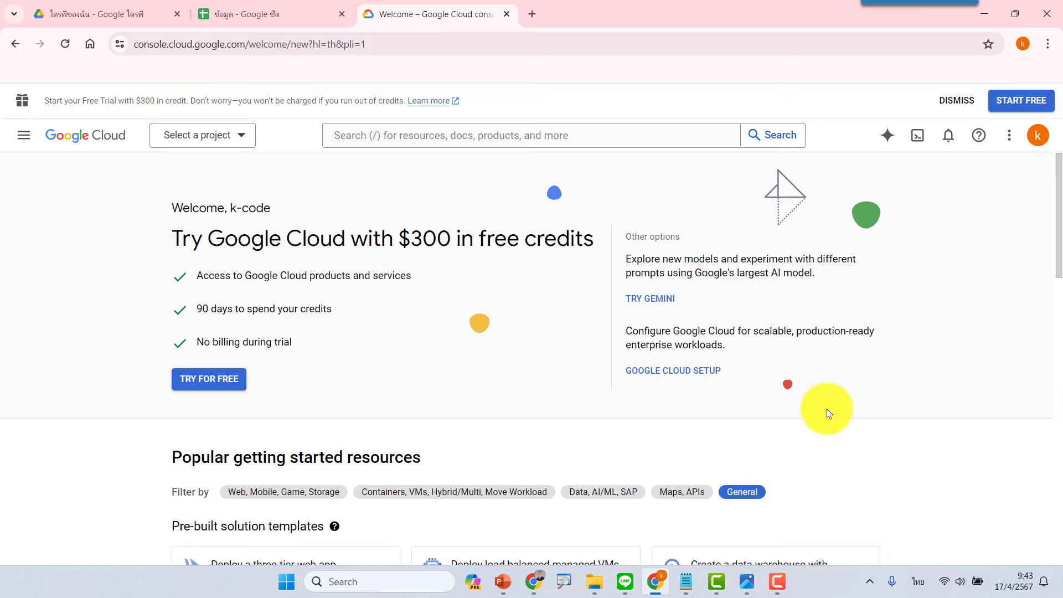
Create a new project, replacing the default name Project 46556 with 'My API'
click(214, 144)
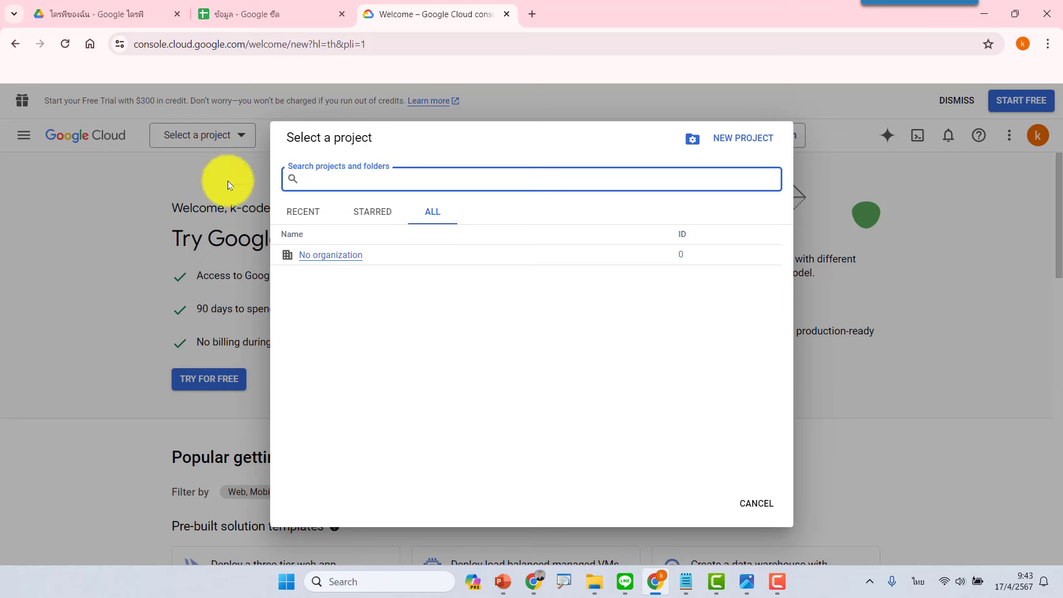
click(730, 144)
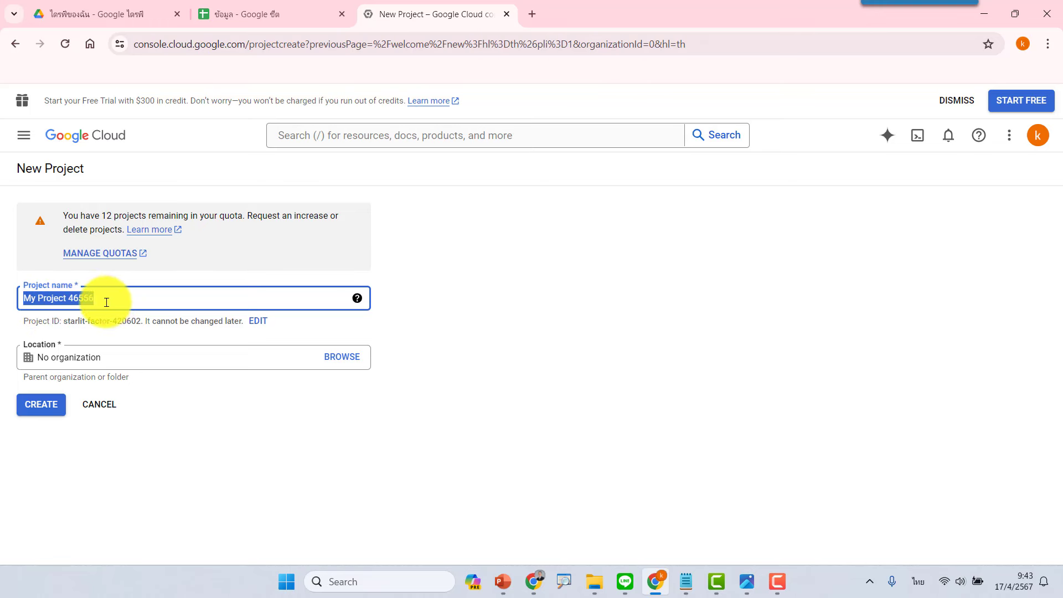
click(83, 299)
drag(39, 300, 124, 295)
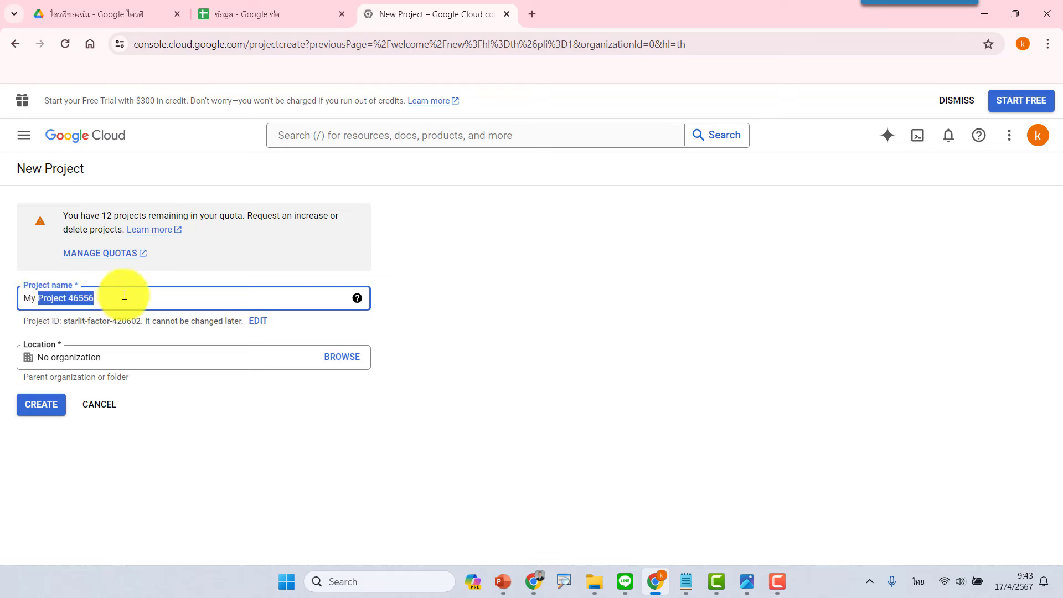
text(API)
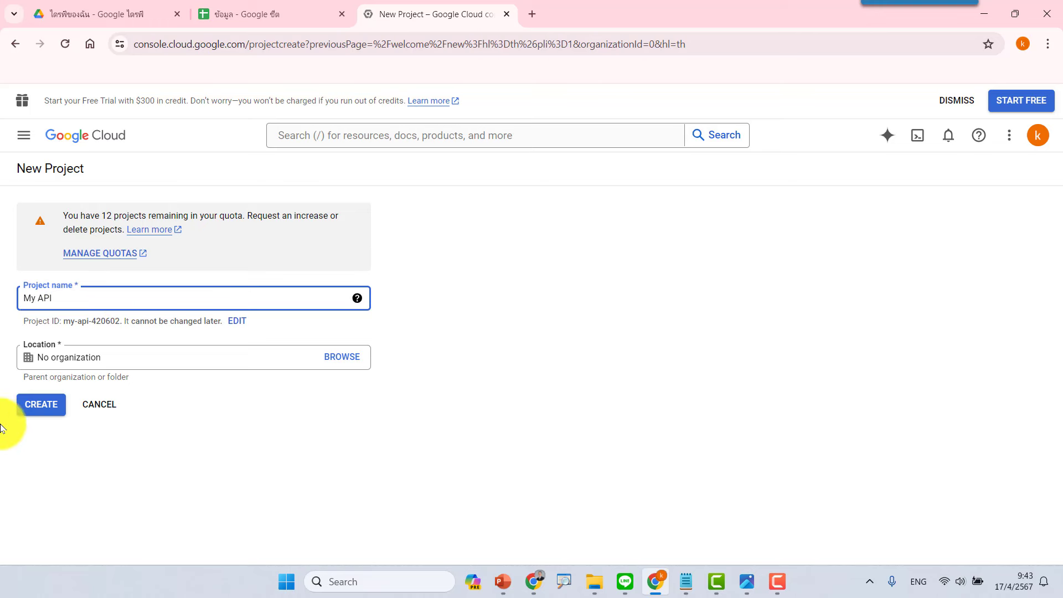
click(37, 413)
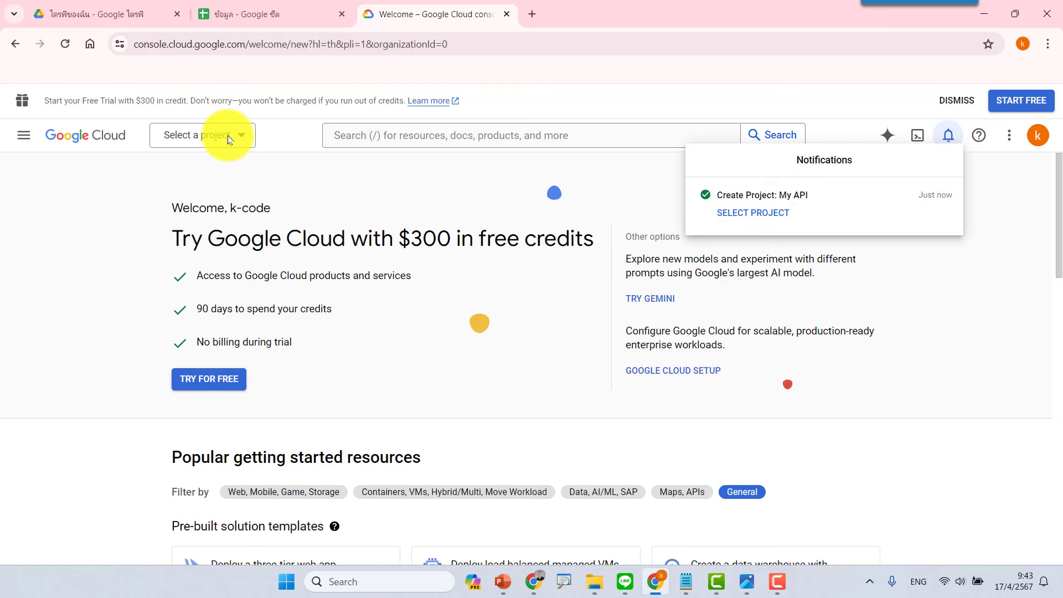
Switch to the My API project and search the API Library for 'google sheets api'
click(749, 216)
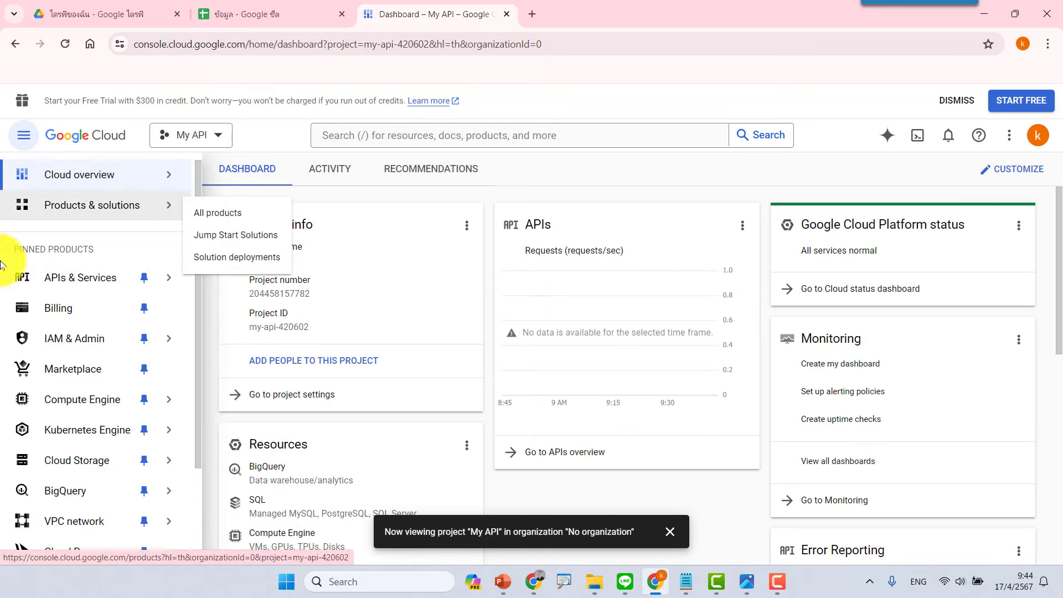
mouse_move(81, 278)
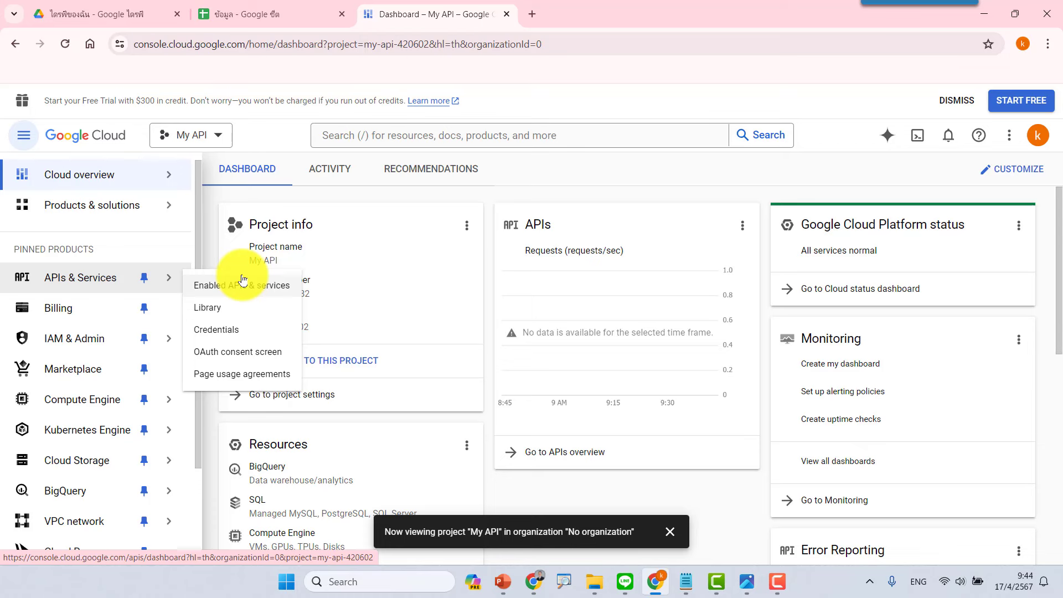
click(221, 311)
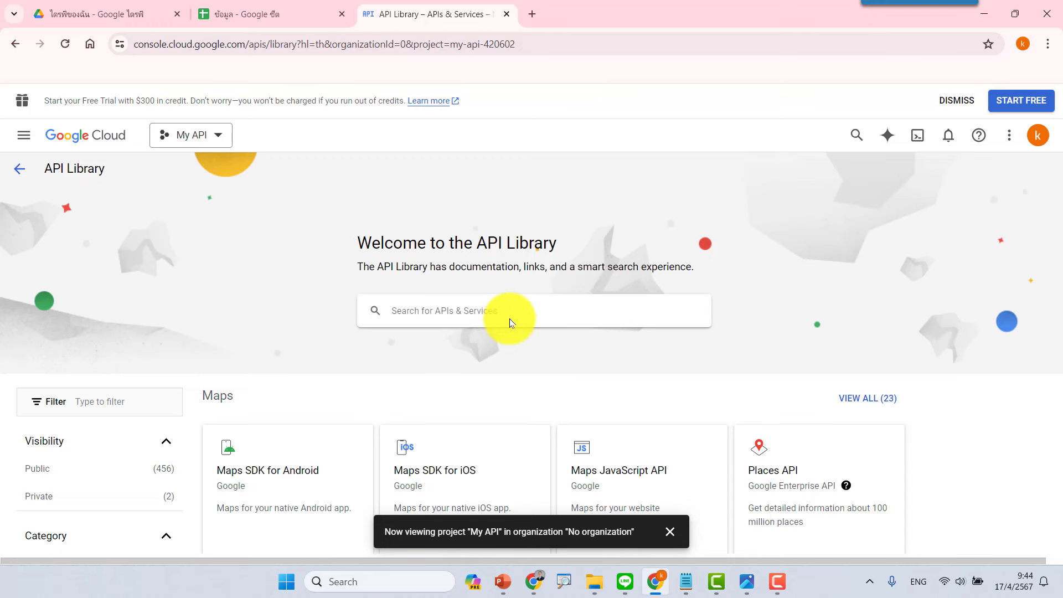
text(google sheet)
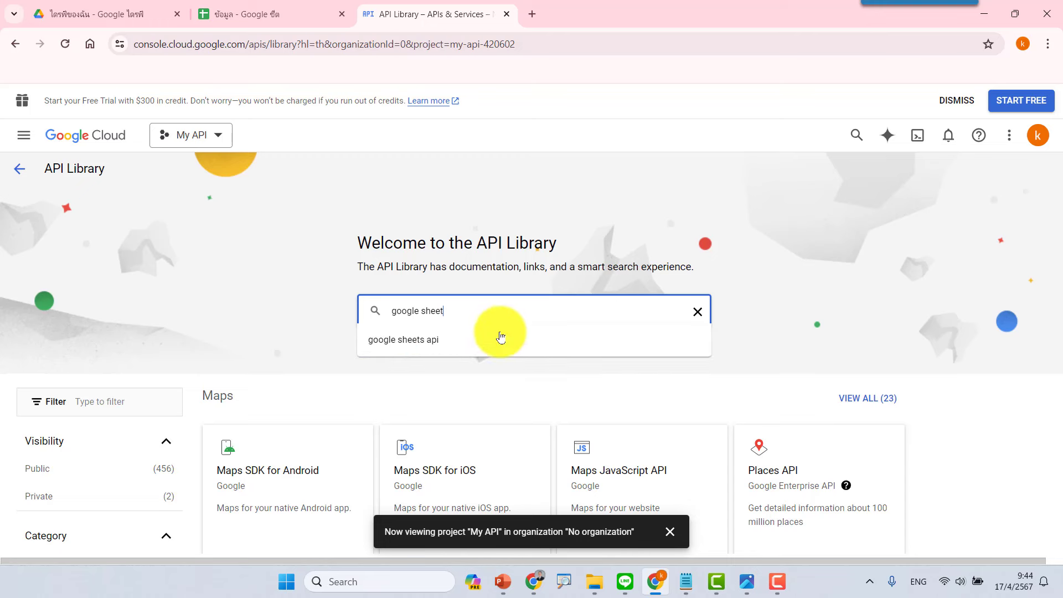
click(408, 349)
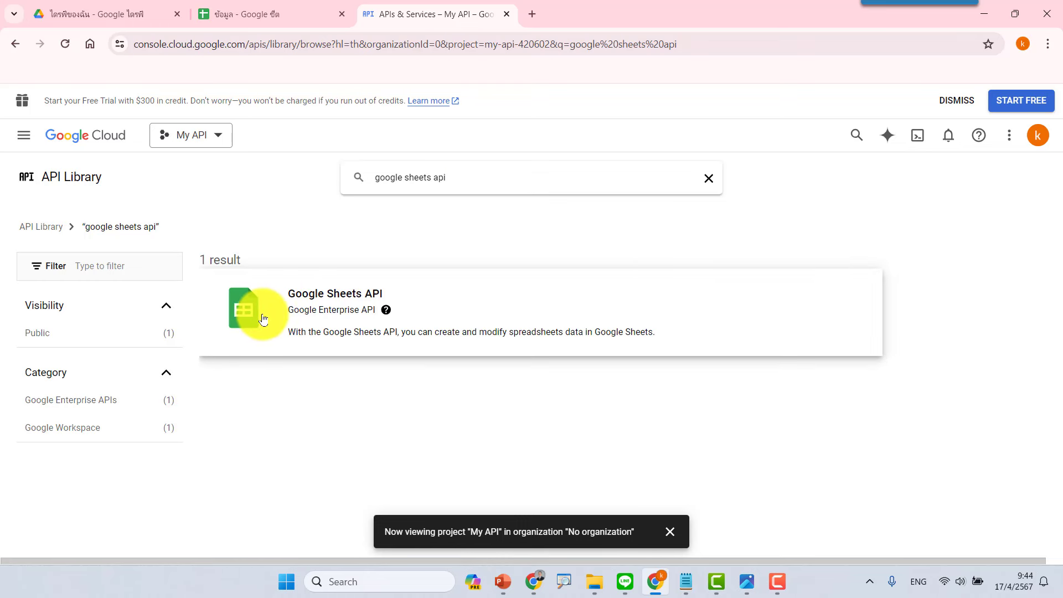
Open the Google Sheets API result, dismiss the tour tip, and enable the API
click(295, 309)
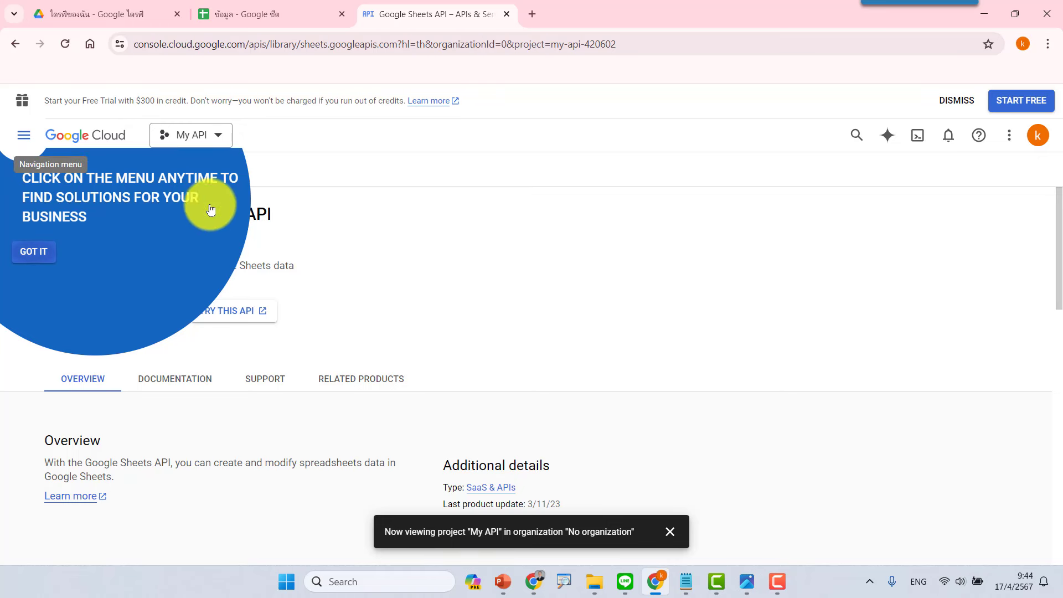
click(29, 253)
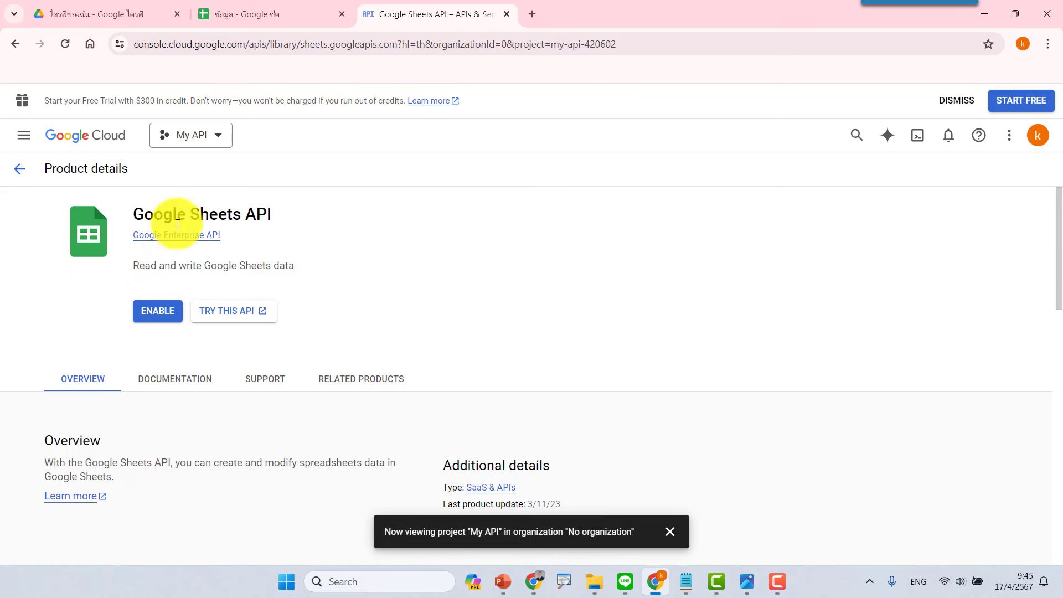
click(145, 314)
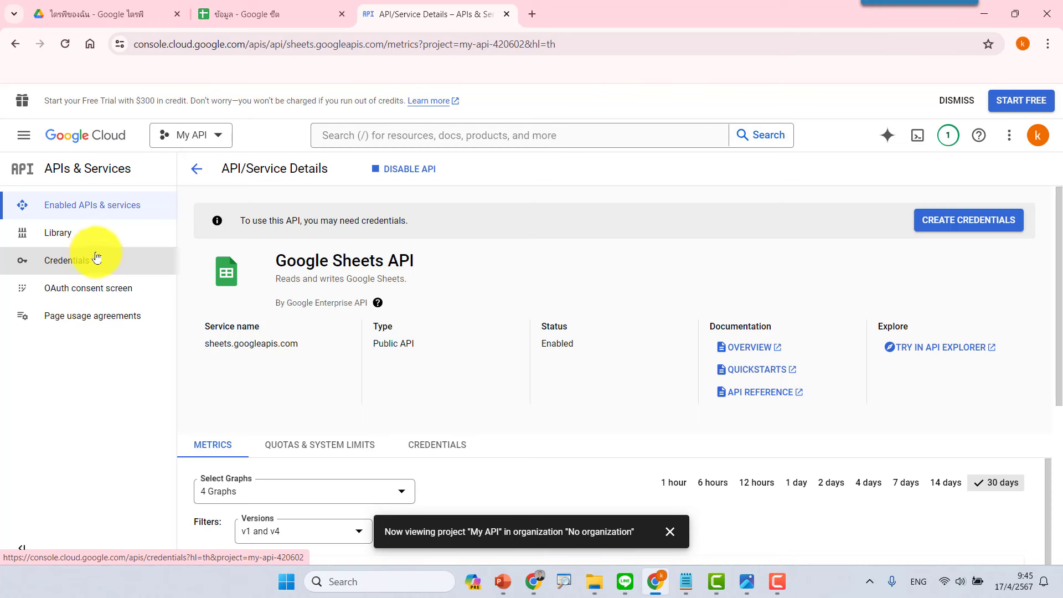
Create an API key from the Credentials page and copy it
click(79, 267)
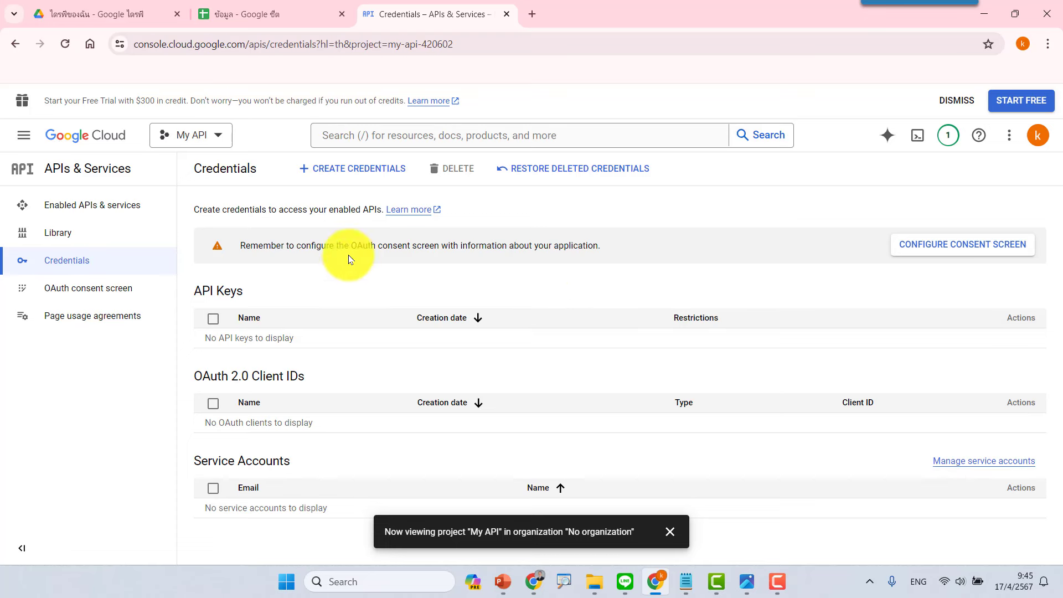
click(340, 175)
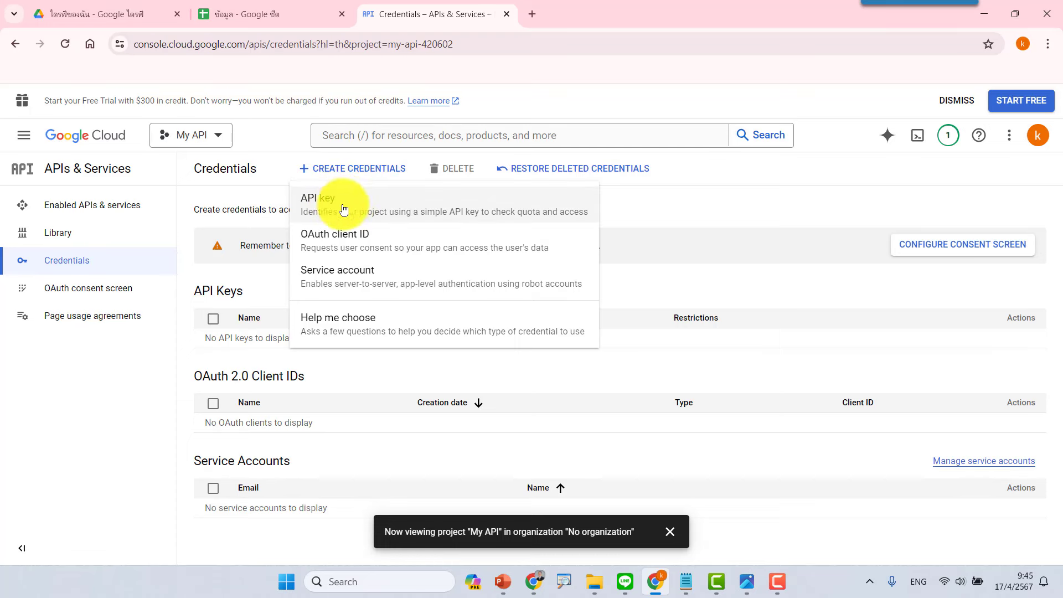
click(350, 206)
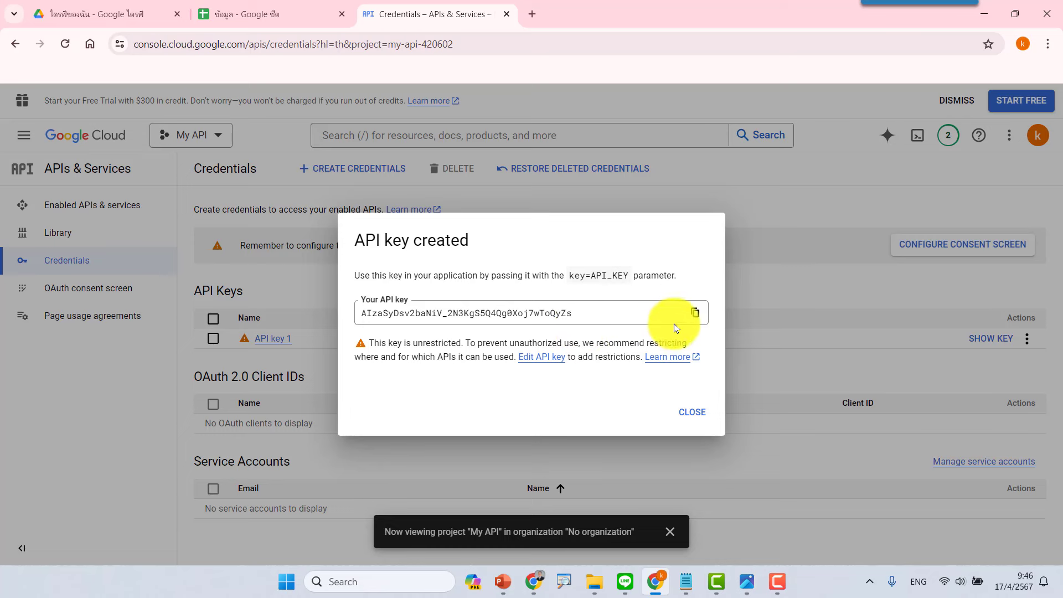
click(696, 314)
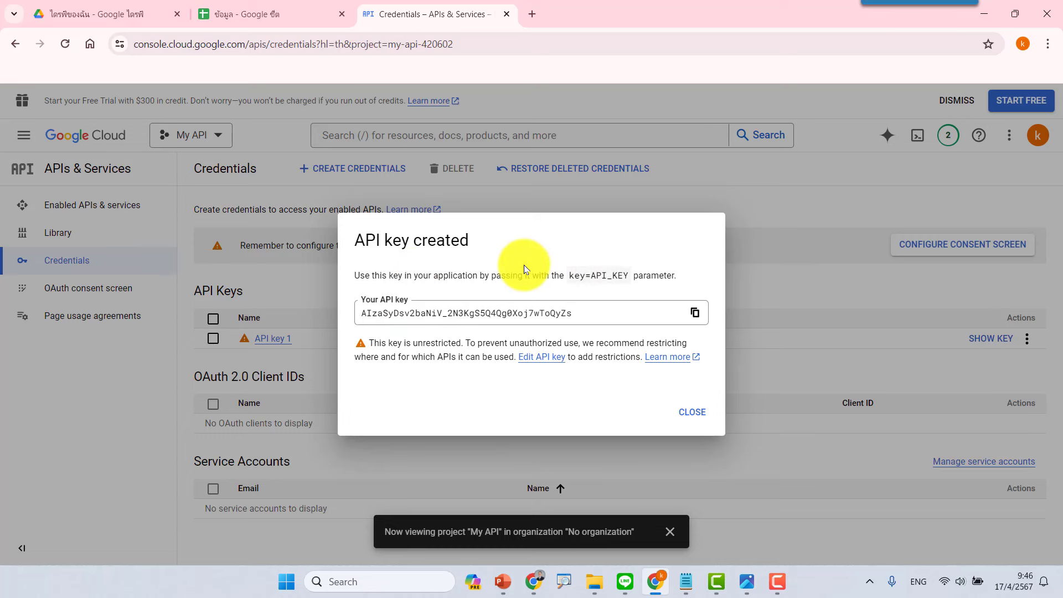
Paste the API key into Notepad below the Sheets API URL template, then return to the spreadsheet
click(686, 579)
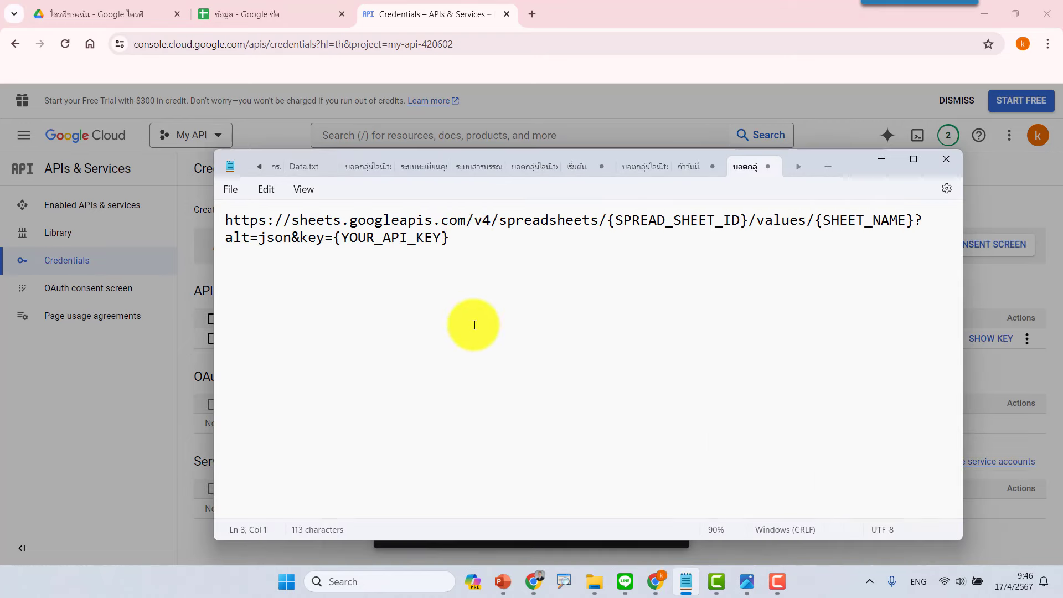
key(ctrl+v)
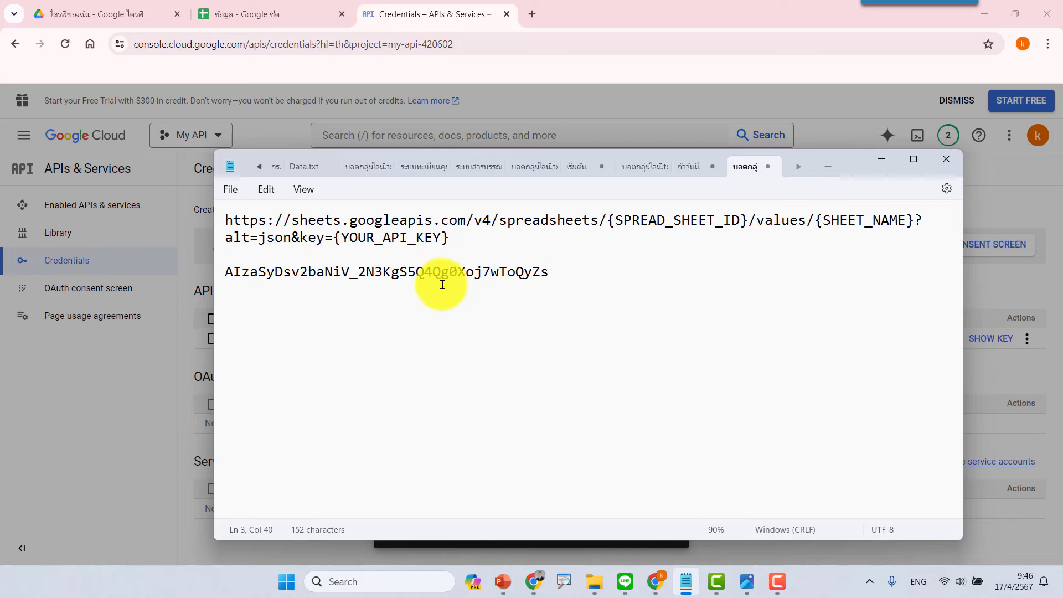
click(272, 14)
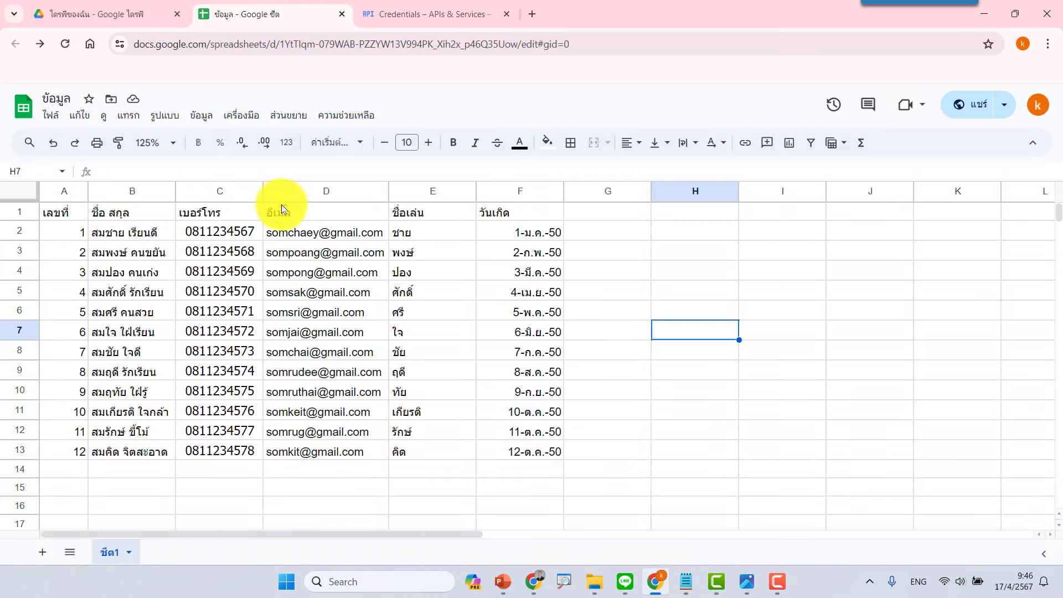
Copy the spreadsheet ID between /d/ and /edit in the sheet's address, then return to Notepad
click(326, 43)
click(404, 44)
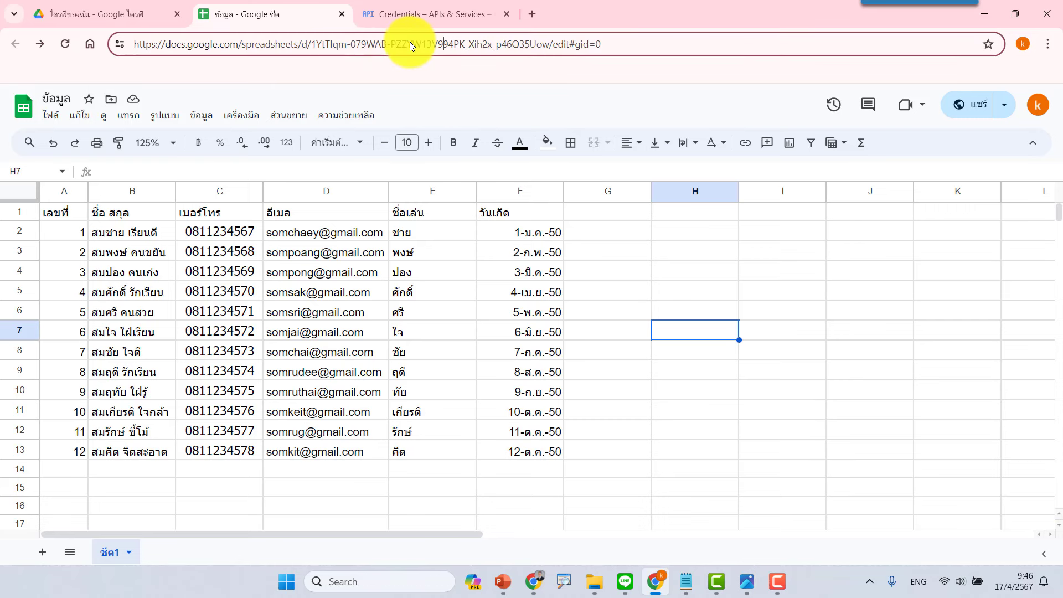
drag(308, 43, 547, 46)
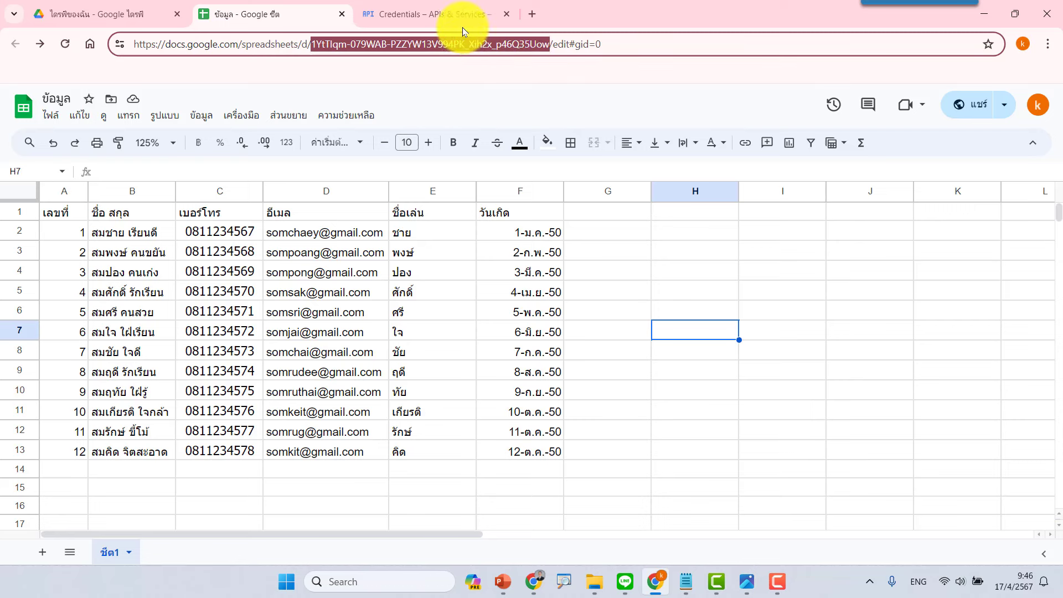
click(685, 581)
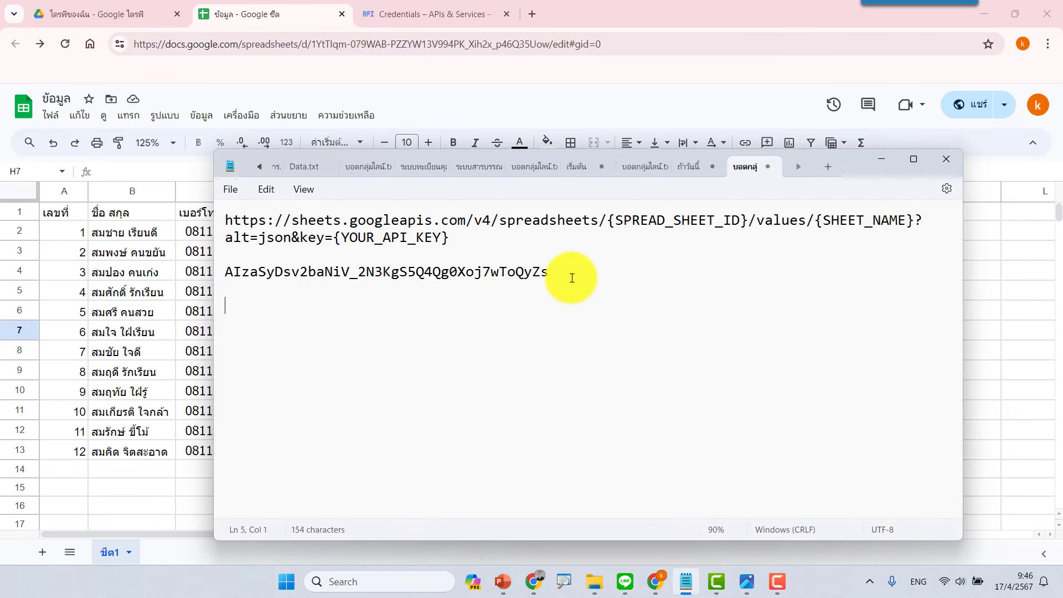
Paste the spreadsheet ID into Notepad, take the sheet name ชีต1, and select the key and ID lines
key(ctrl+v)
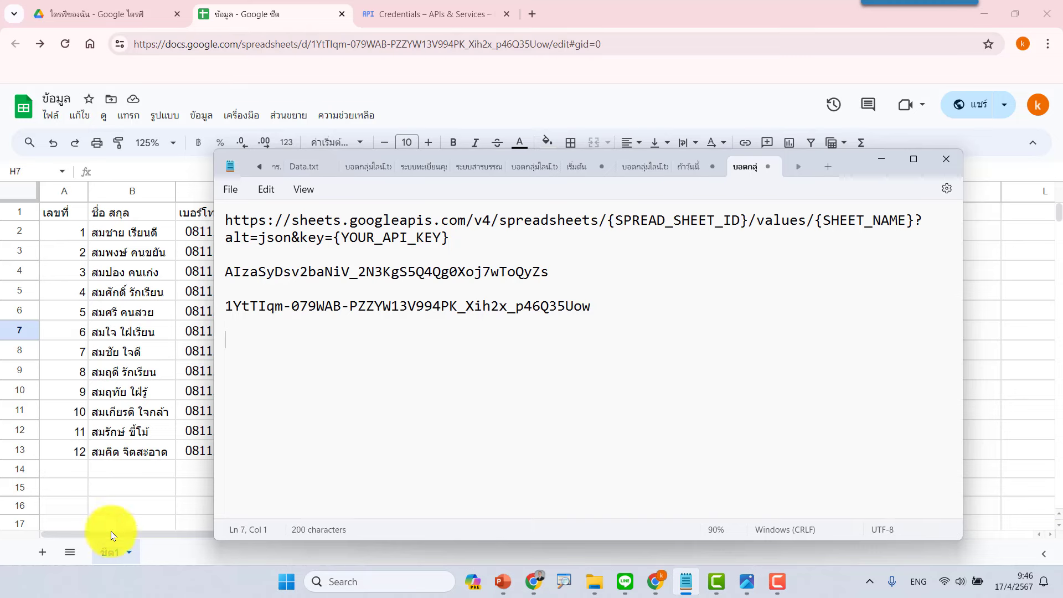
double_click(109, 557)
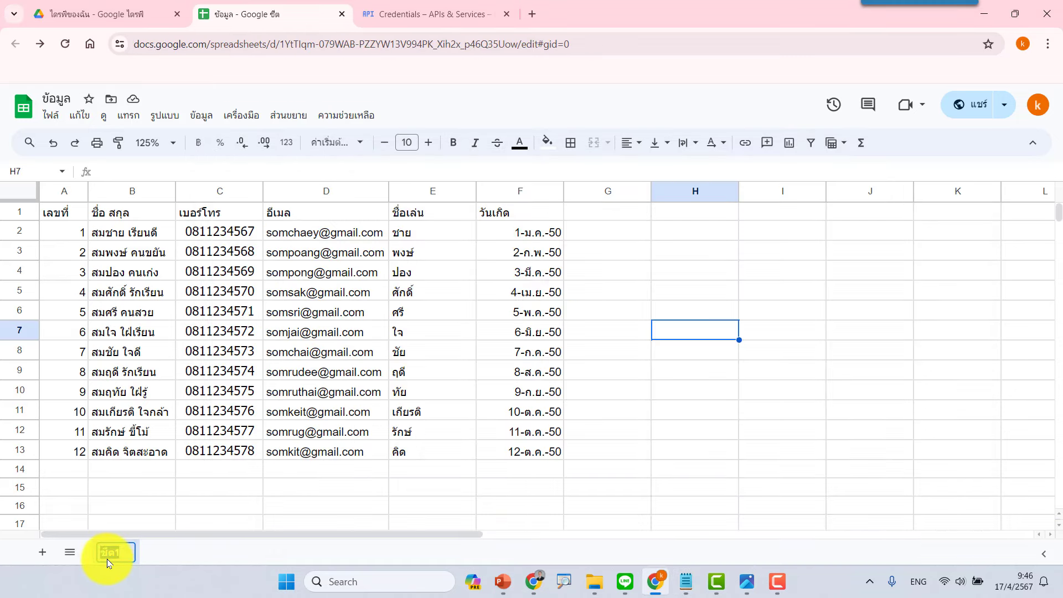
click(685, 580)
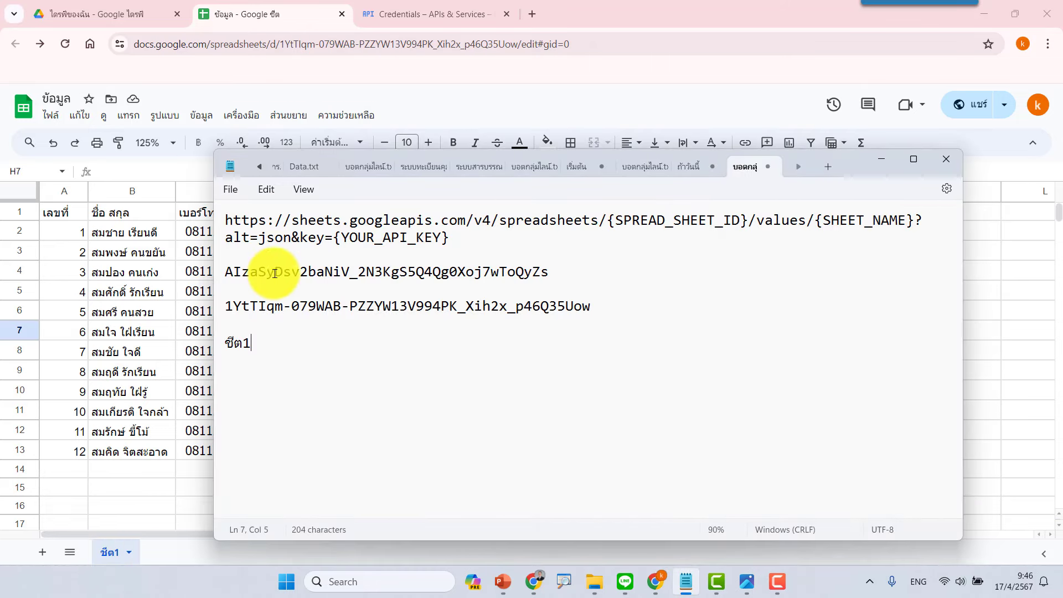
drag(562, 275, 265, 272)
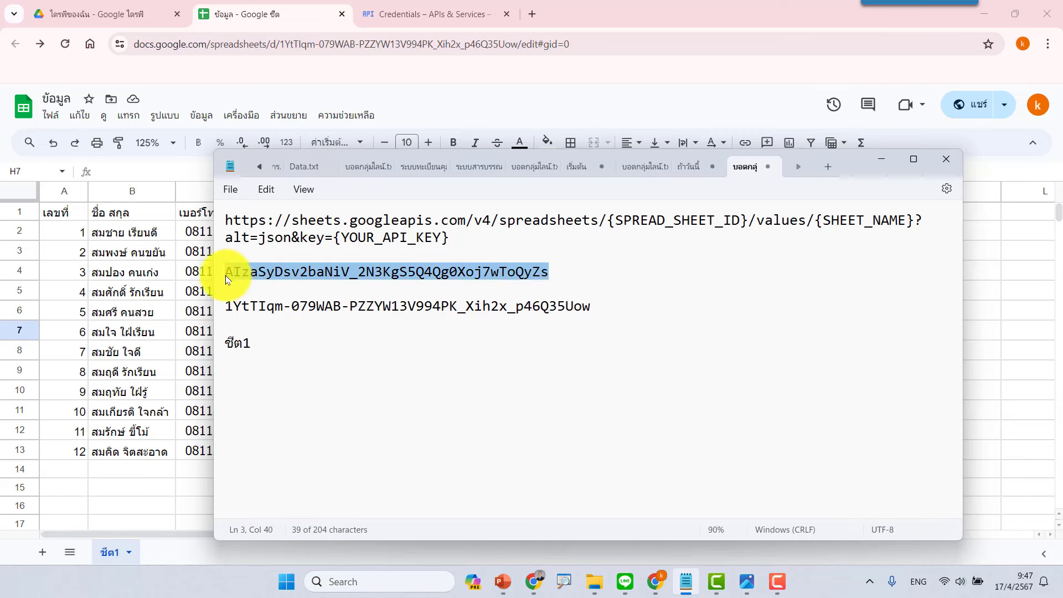
drag(610, 310, 243, 314)
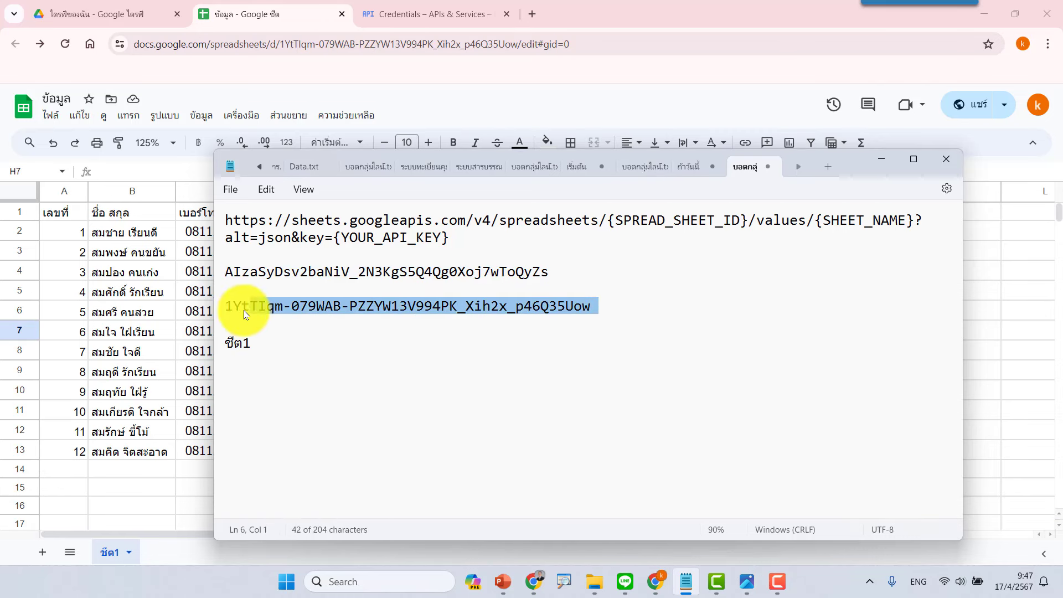
Replace {SPREAD_SHEET_ID} in the Notepad URL with the copied spreadsheet ID
double_click(225, 343)
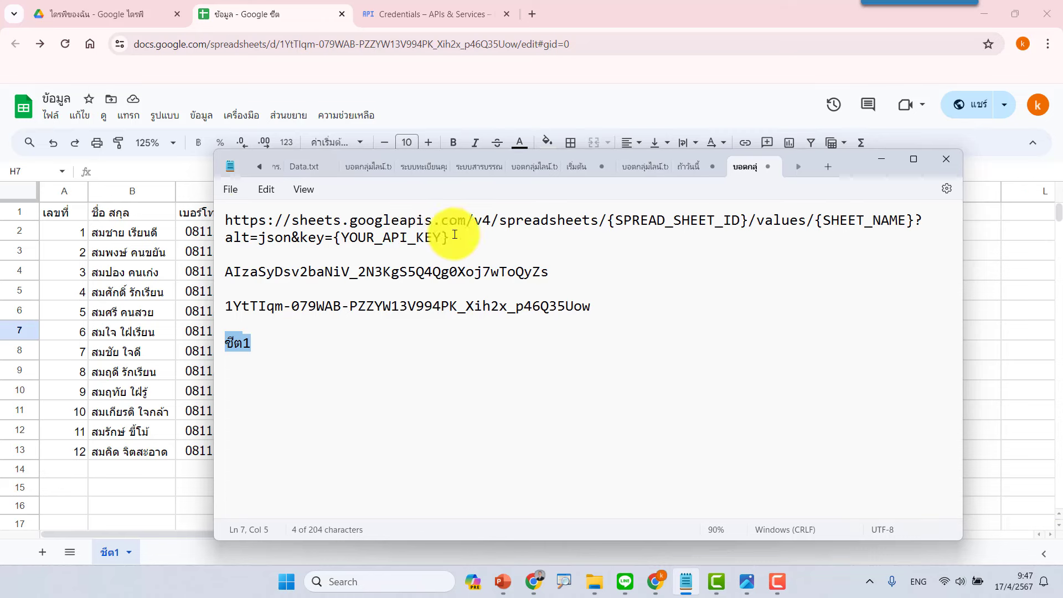
drag(450, 238, 208, 214)
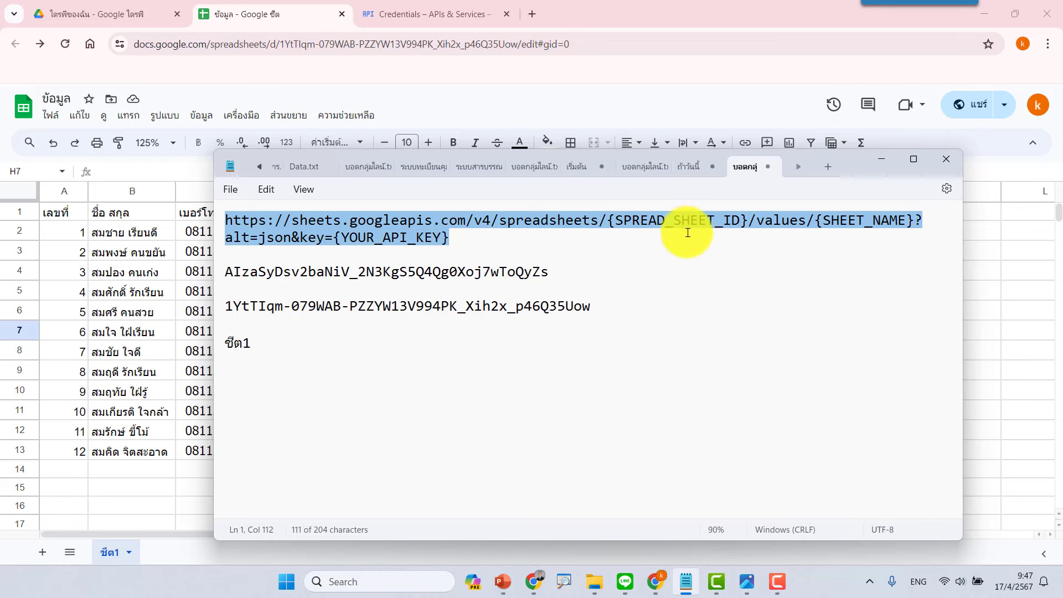
click(625, 234)
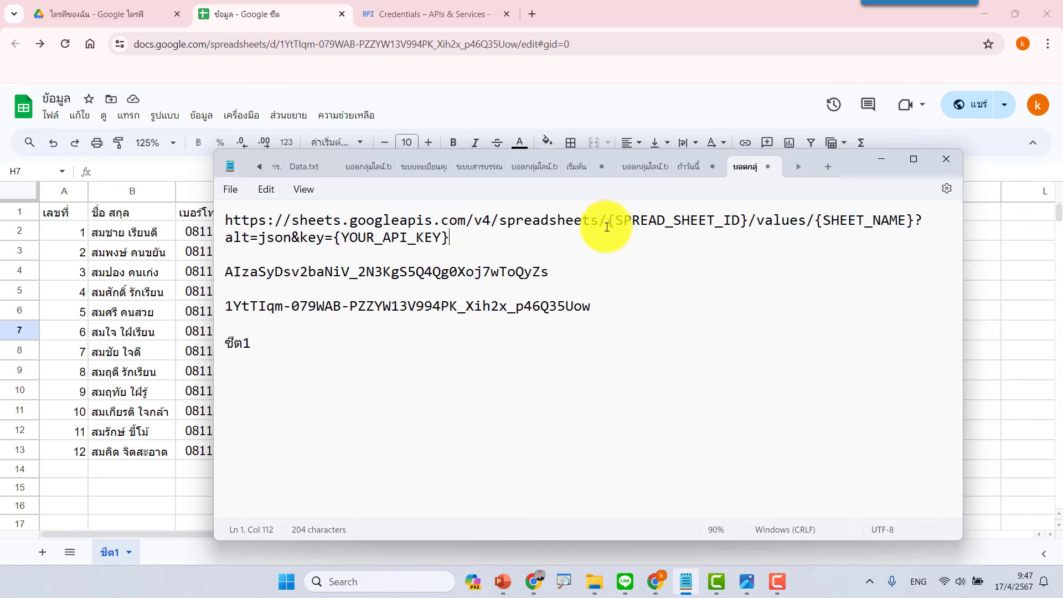
drag(609, 223, 643, 221)
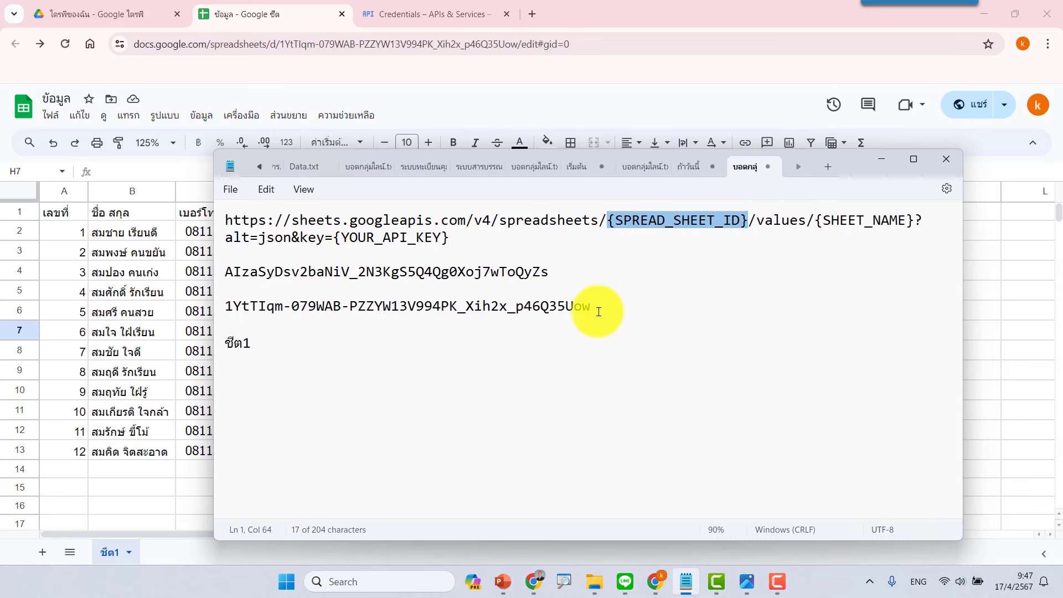
drag(591, 307, 382, 300)
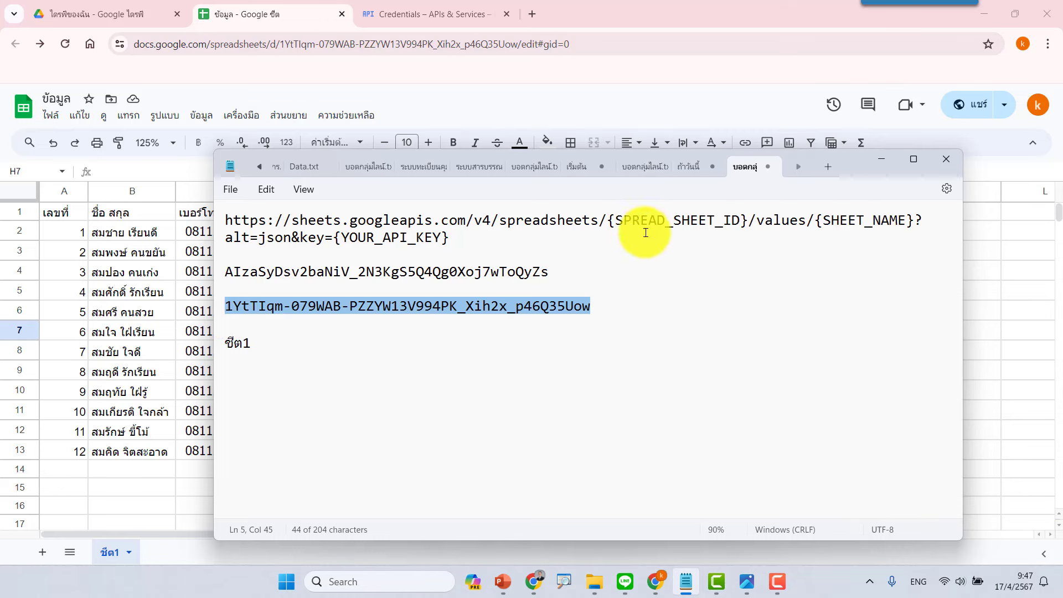
drag(608, 221, 619, 221)
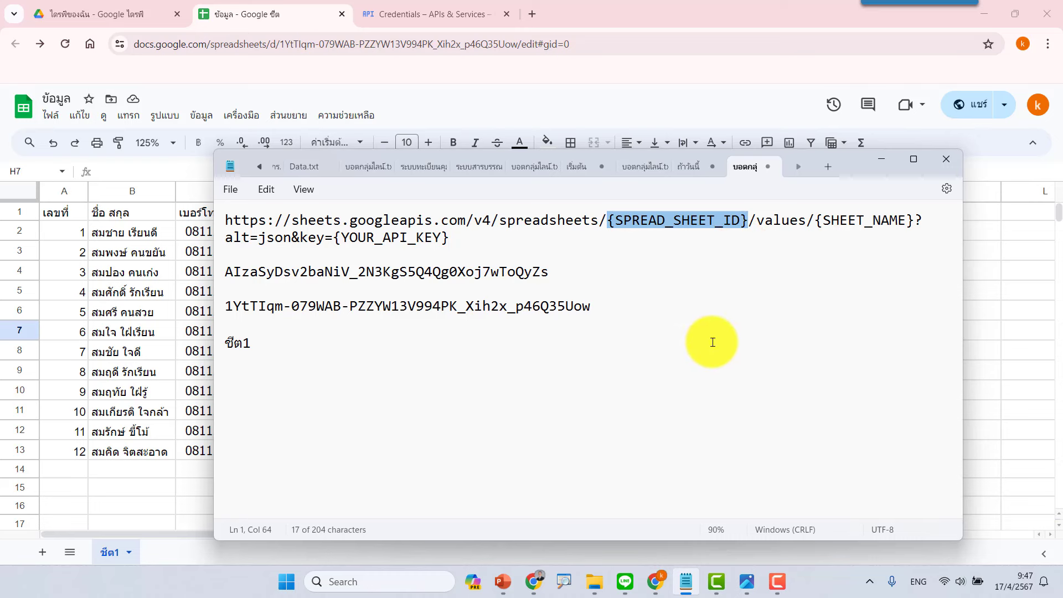
key(ctrl+v)
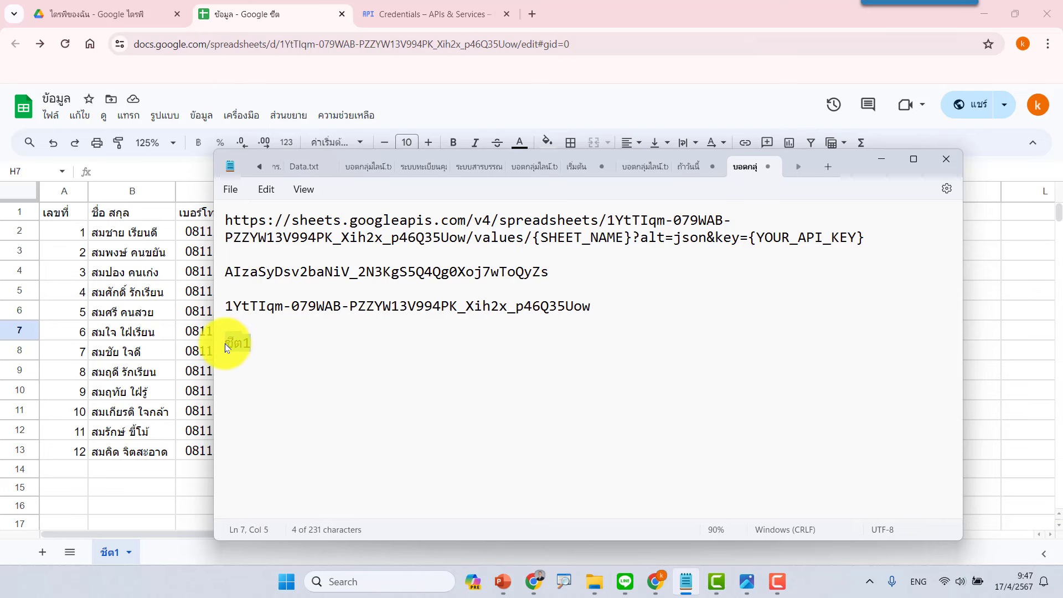
Replace the {SHEET_NAME} placeholder in the URL with the sheet name ชีต1
drag(225, 344, 266, 344)
key(ctrl+c)
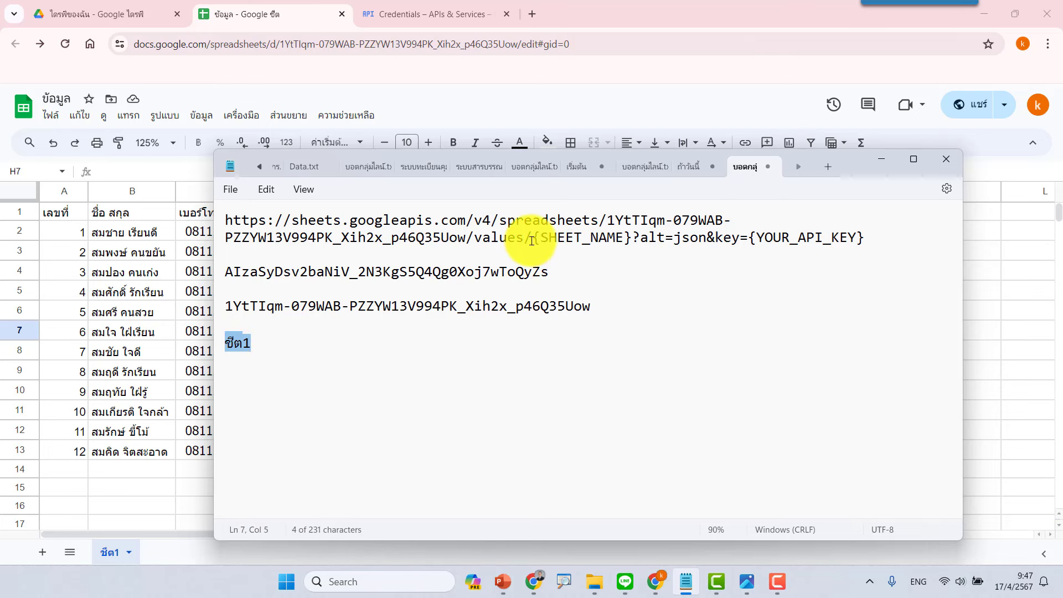
click(535, 239)
drag(628, 241, 633, 241)
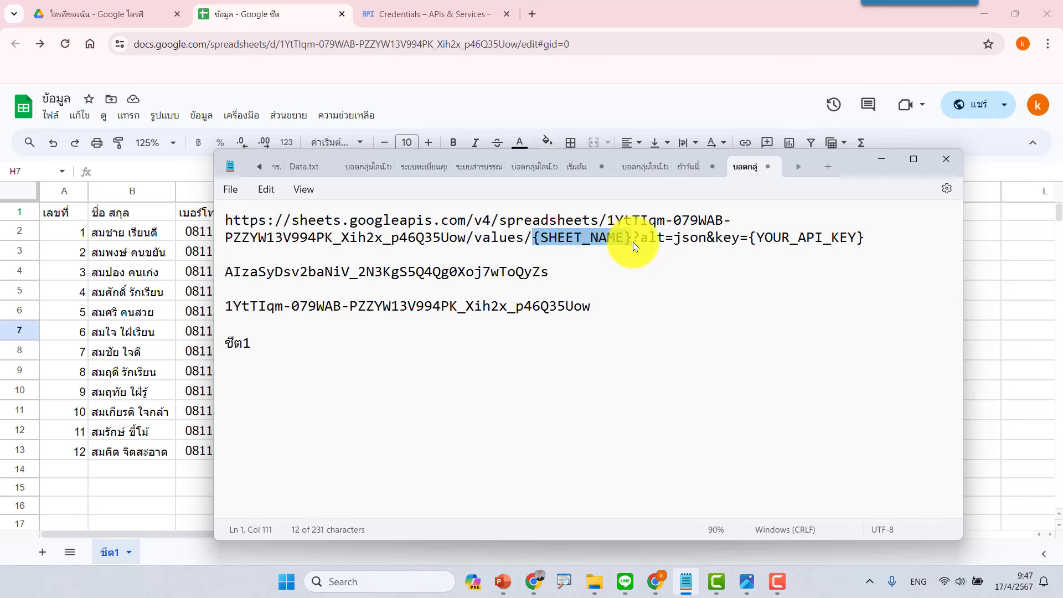
key(ctrl+v)
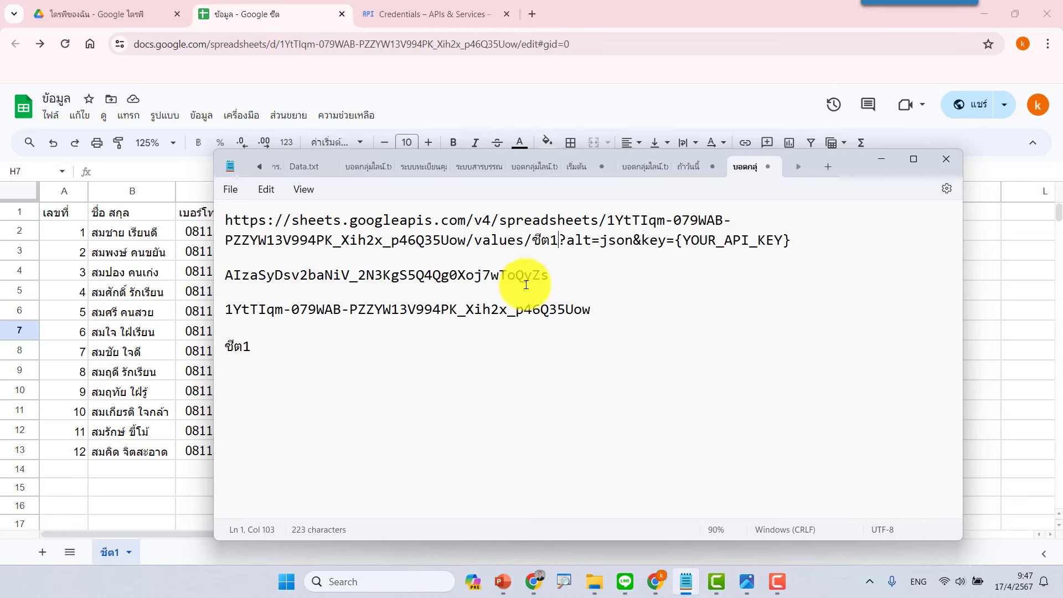
Paste the API key over {YOUR_API_KEY} and select the finished request URL
drag(548, 276, 278, 275)
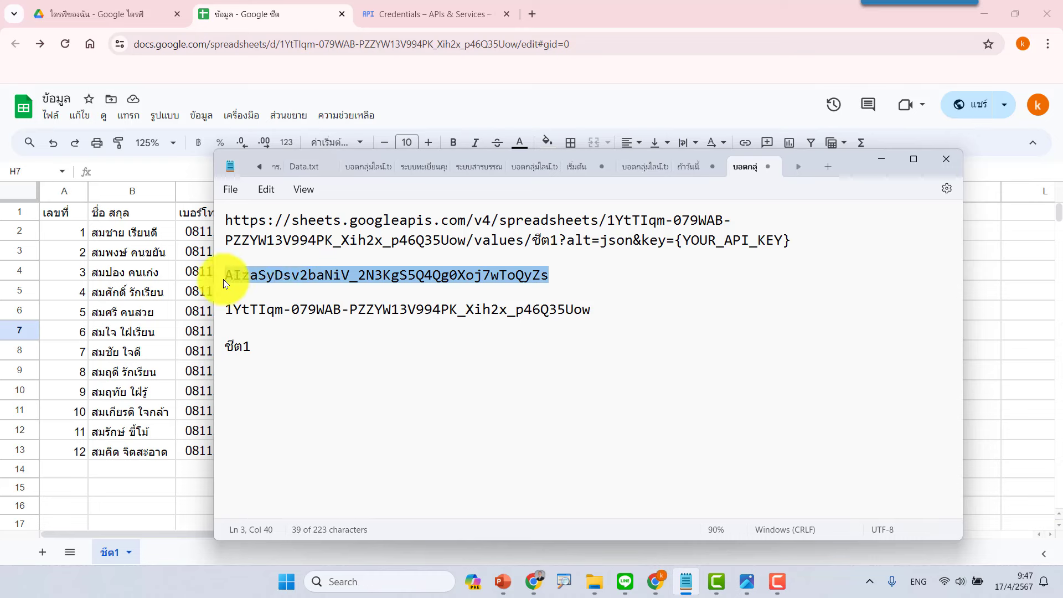
click(788, 240)
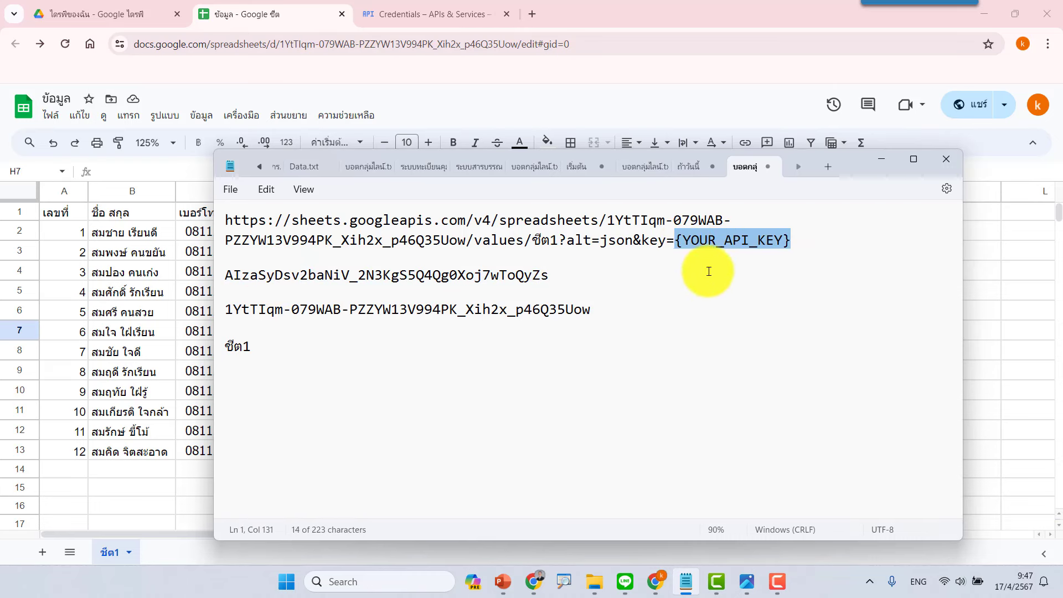
key(ctrl+v)
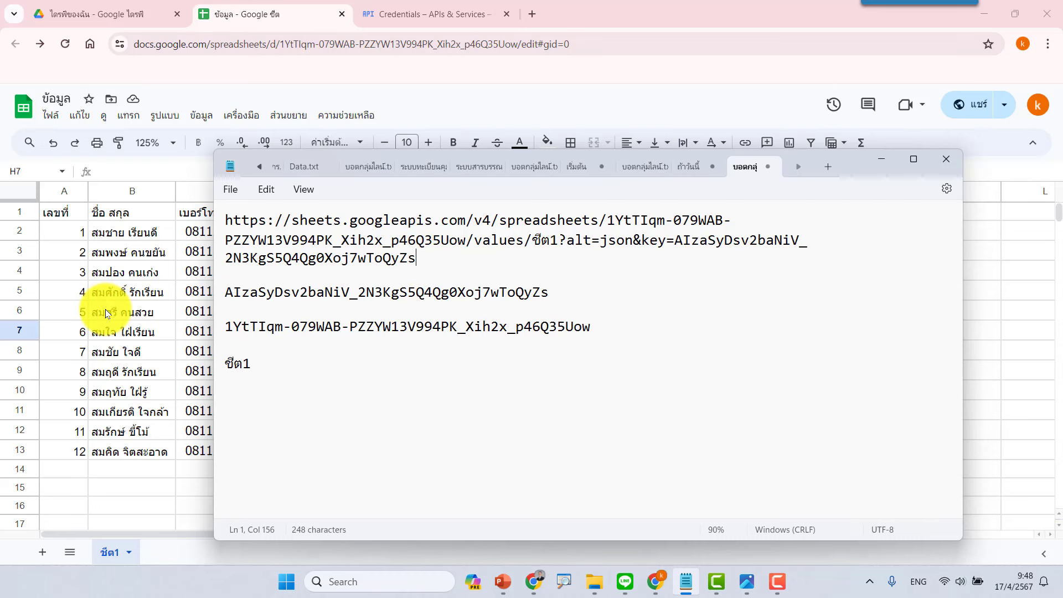
mouse_move(417, 258)
mouse_down()
mouse_move(310, 246)
mouse_move(242, 224)
mouse_up()
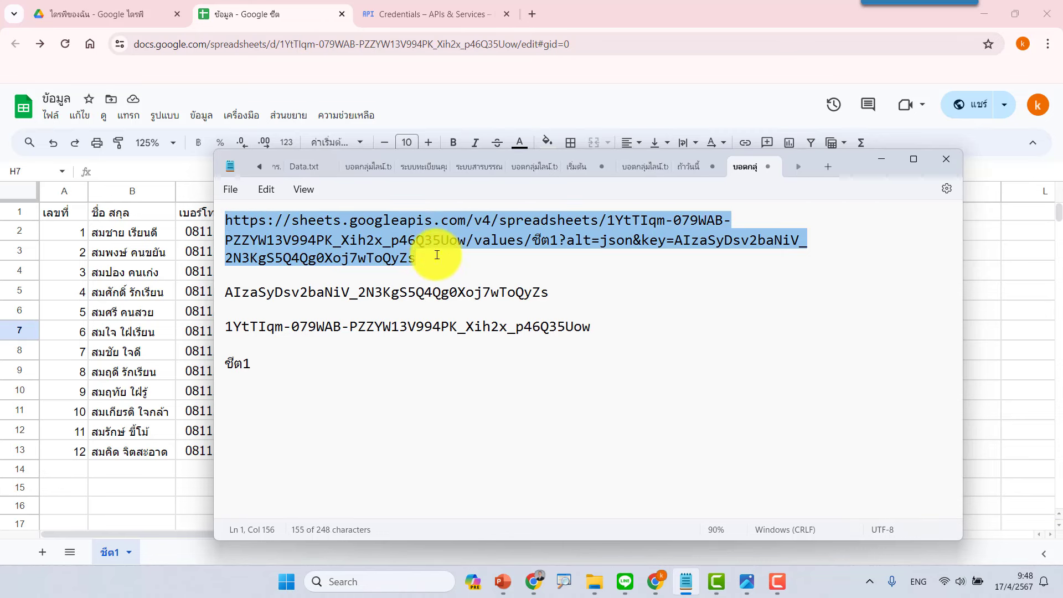
Set the ข้อมูล spreadsheet's General access to Anyone with the link can view
click(258, 13)
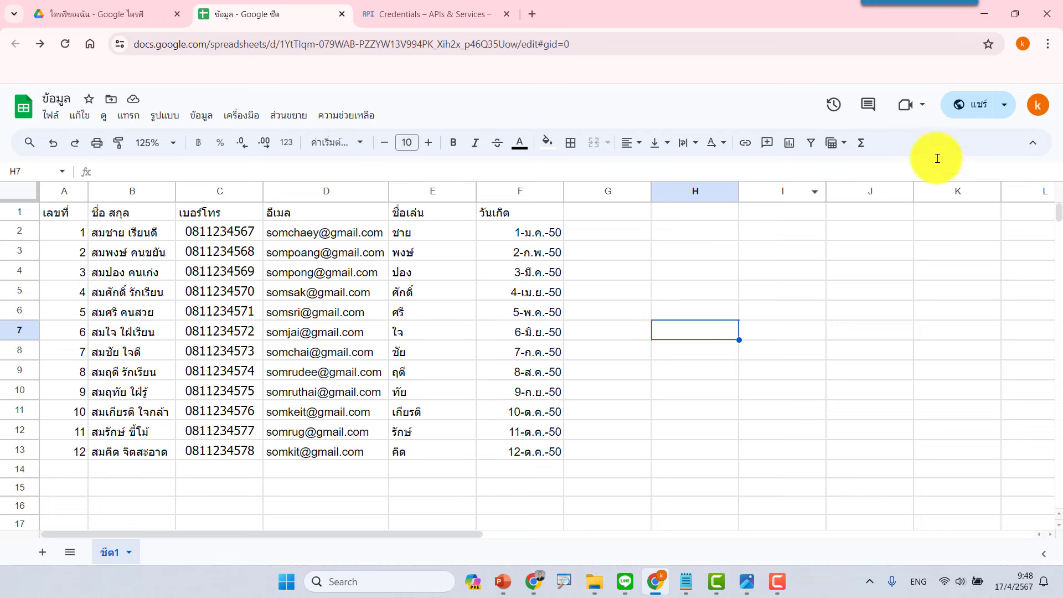
click(976, 107)
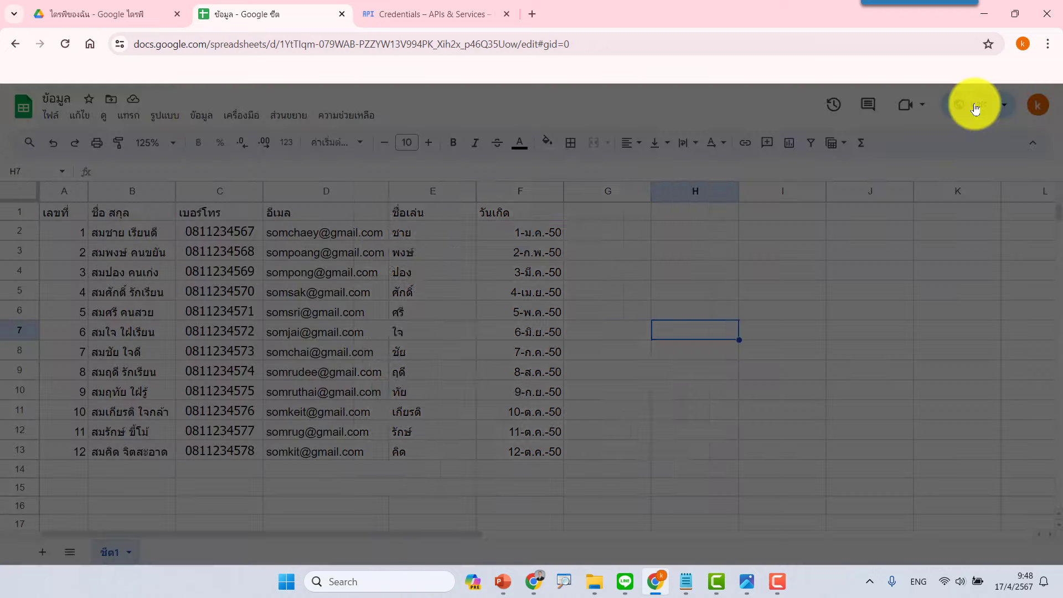
click(466, 387)
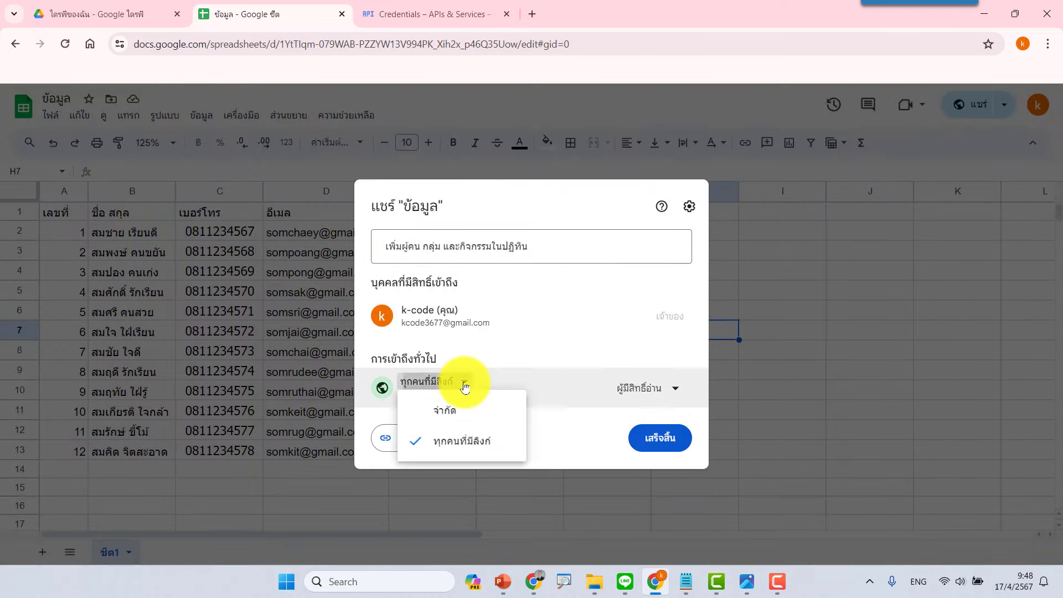
click(467, 409)
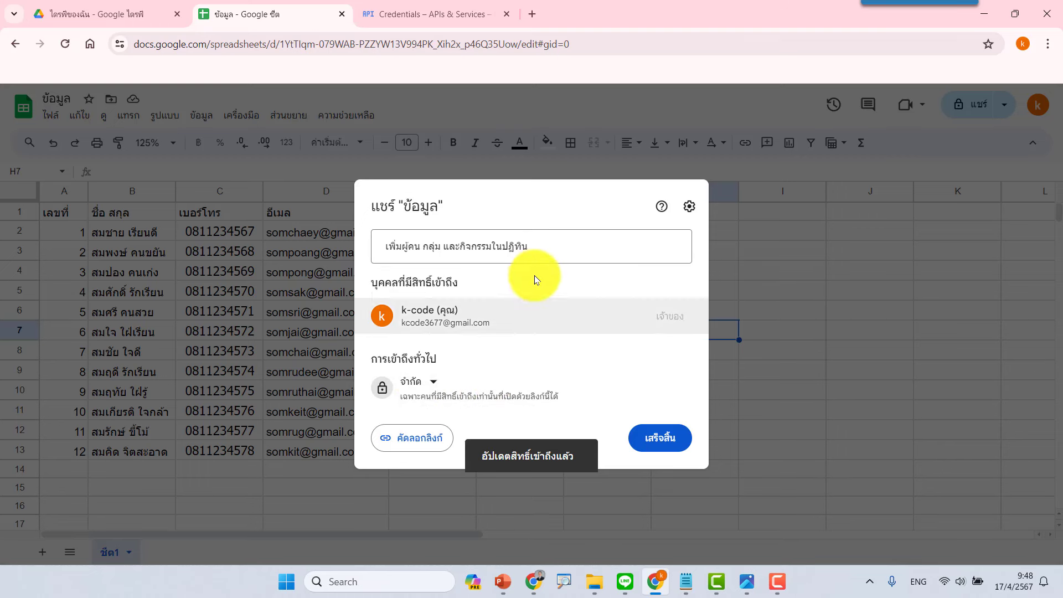
click(417, 382)
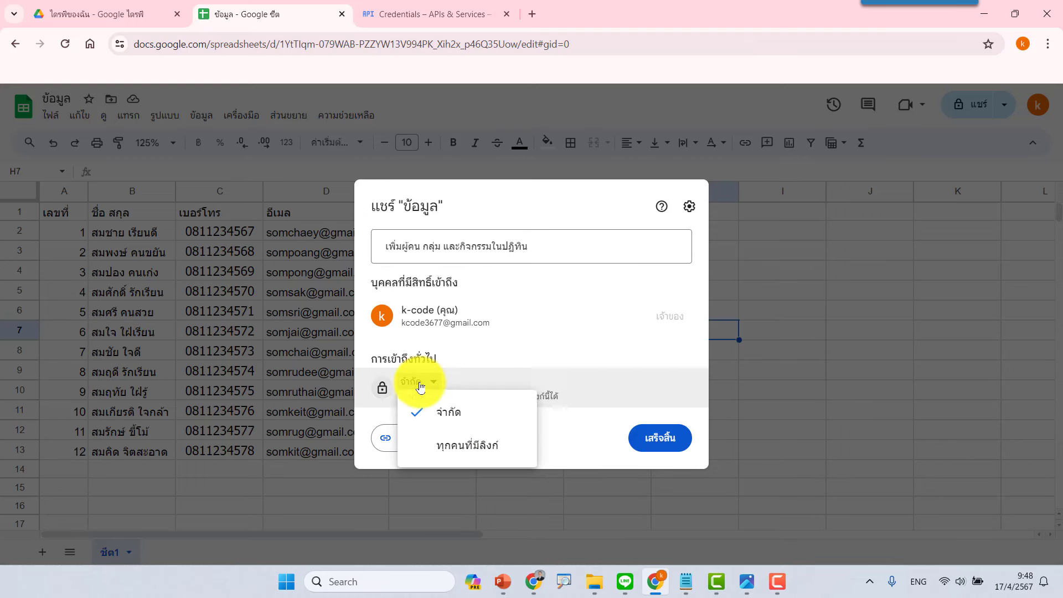
click(459, 447)
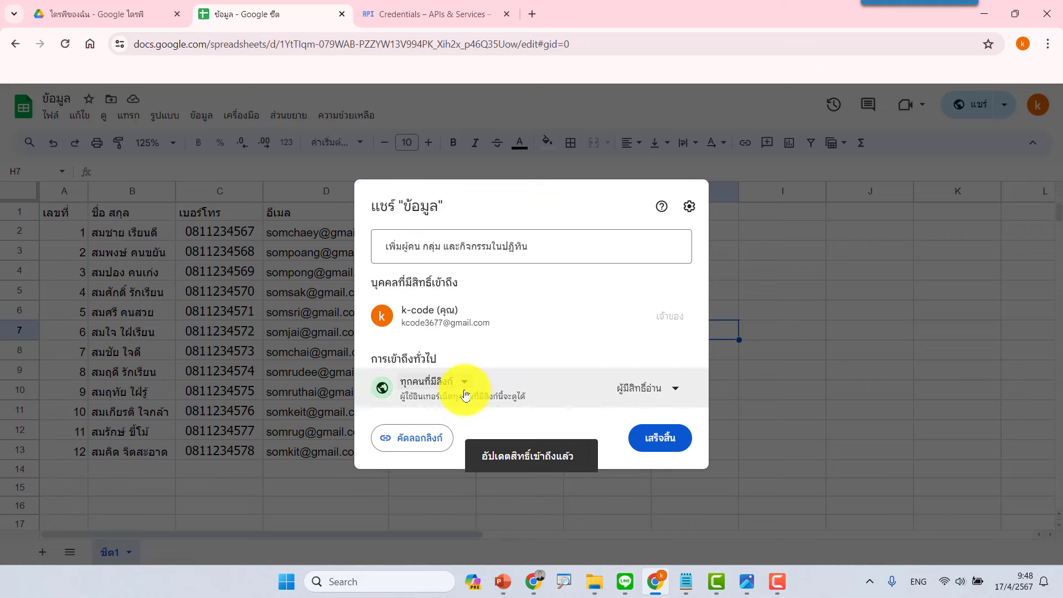
click(658, 446)
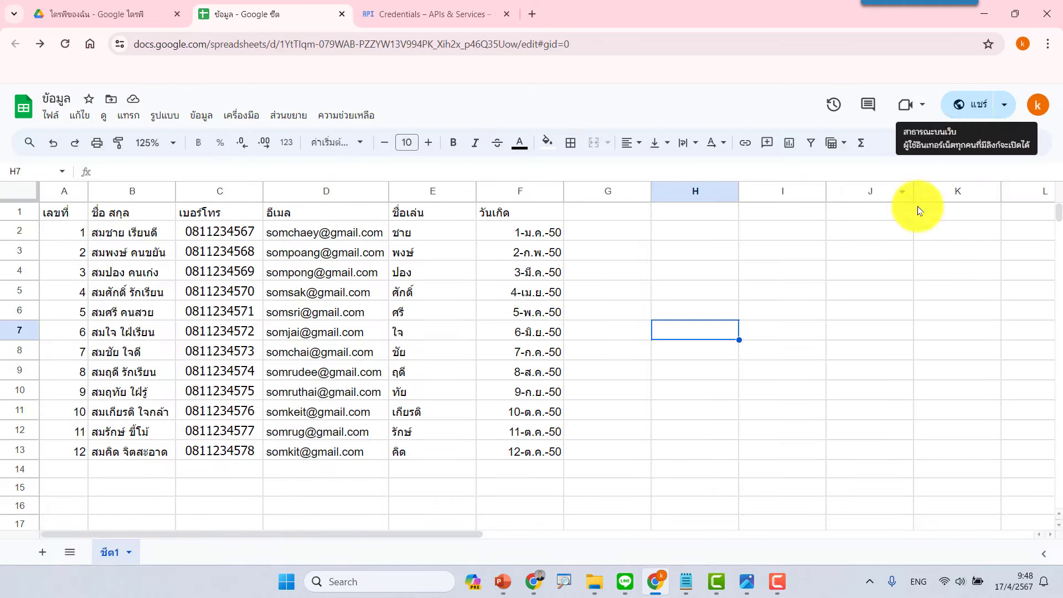
click(537, 15)
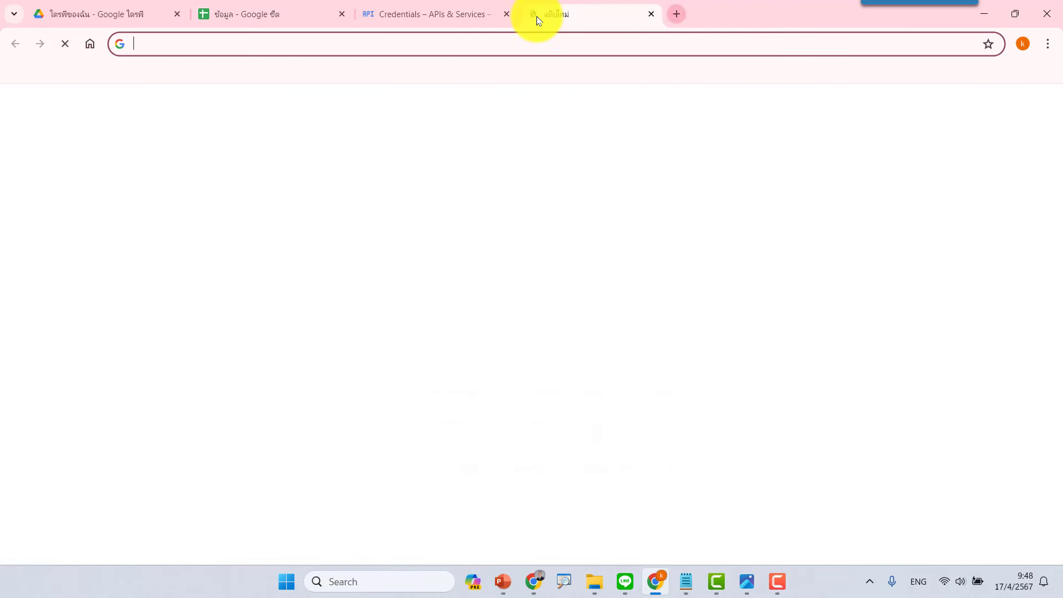
Load the assembled Sheets API URL in the new tab to get ชีต1's 12 rows as JSON
click(504, 43)
key(ctrl+v)
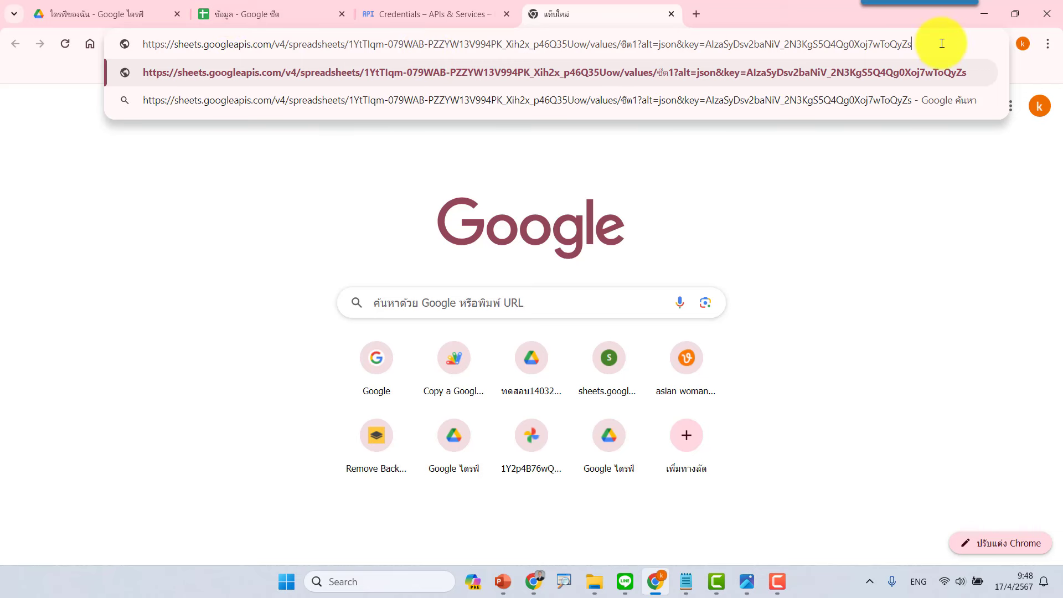
key(Return)
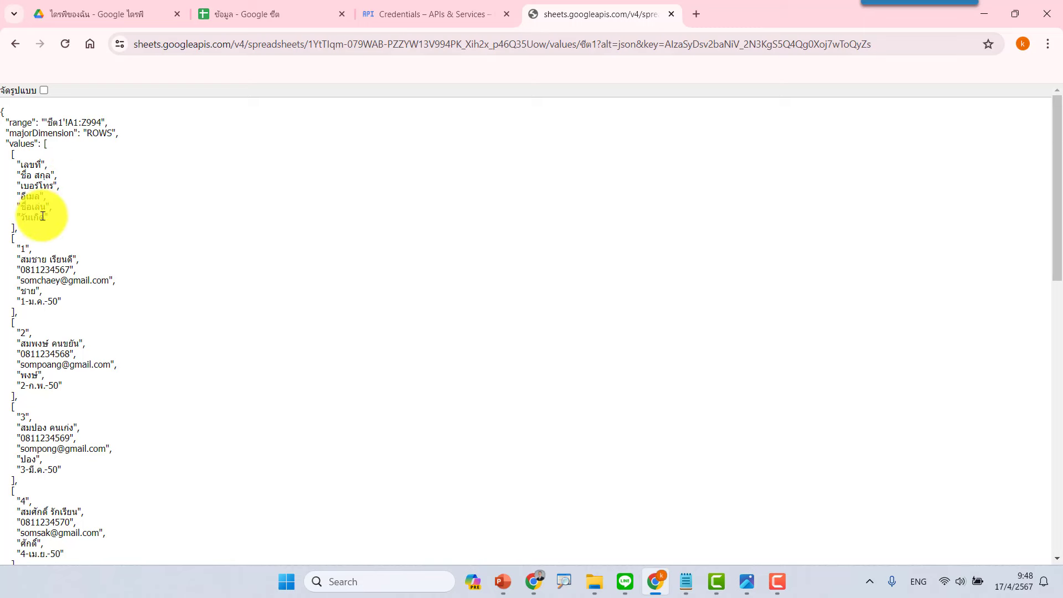
scroll(61, 277, down, 5)
scroll(67, 365, down, 7)
scroll(69, 387, down, 2)
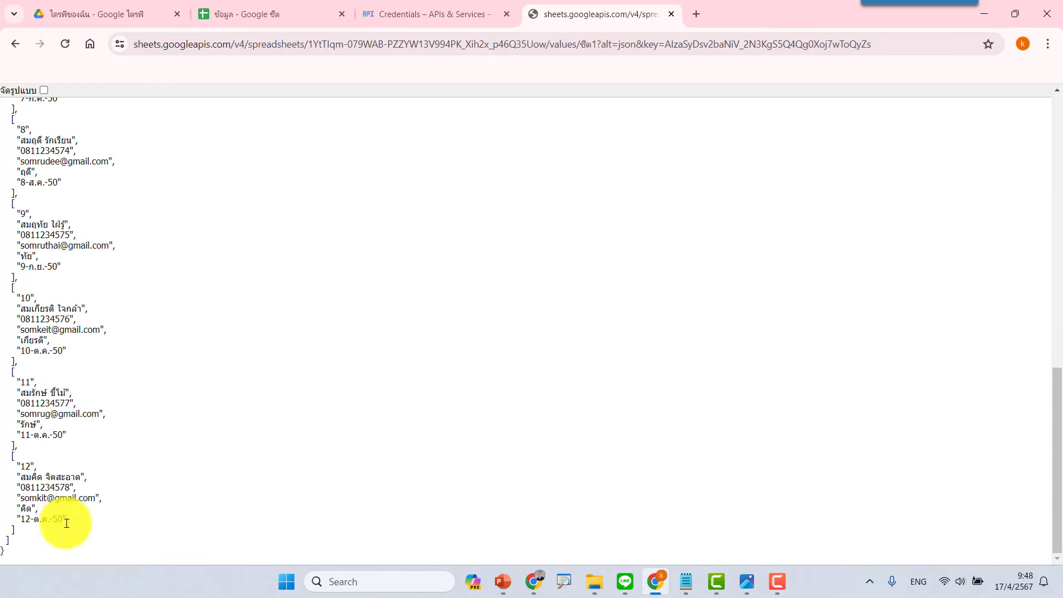
scroll(65, 520, up, 1)
scroll(67, 496, up, 6)
scroll(67, 496, up, 5)
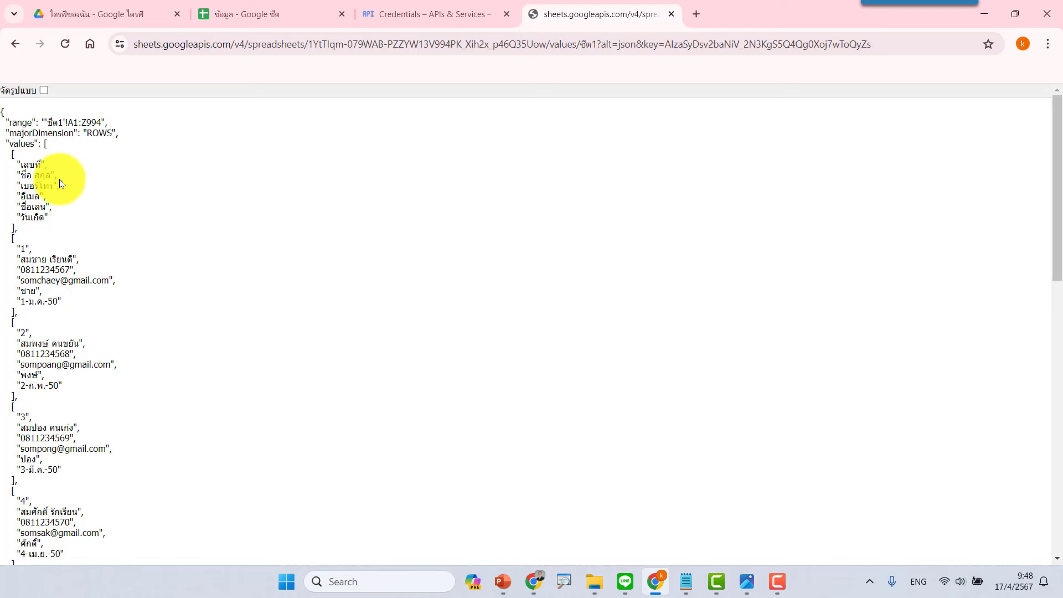
Toggle the JSON pretty-print off and back on, then return to the Credentials page
click(46, 91)
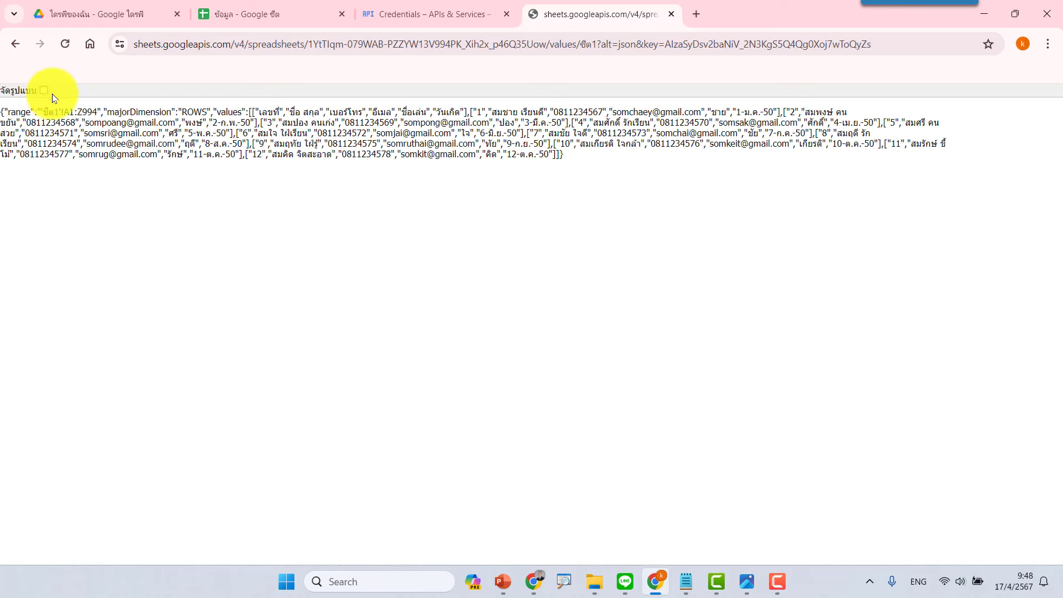
click(44, 91)
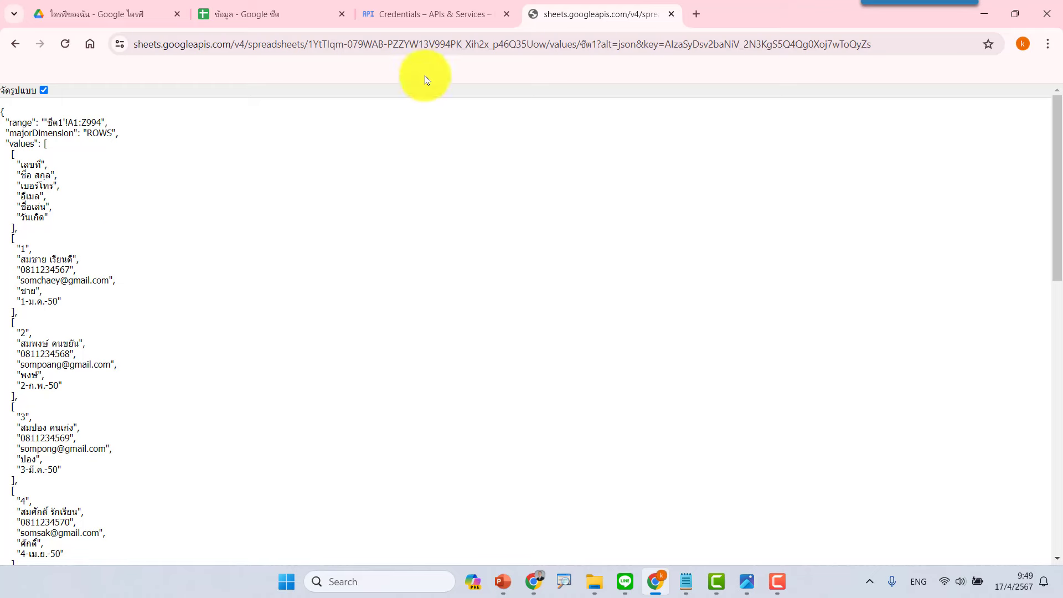
click(434, 12)
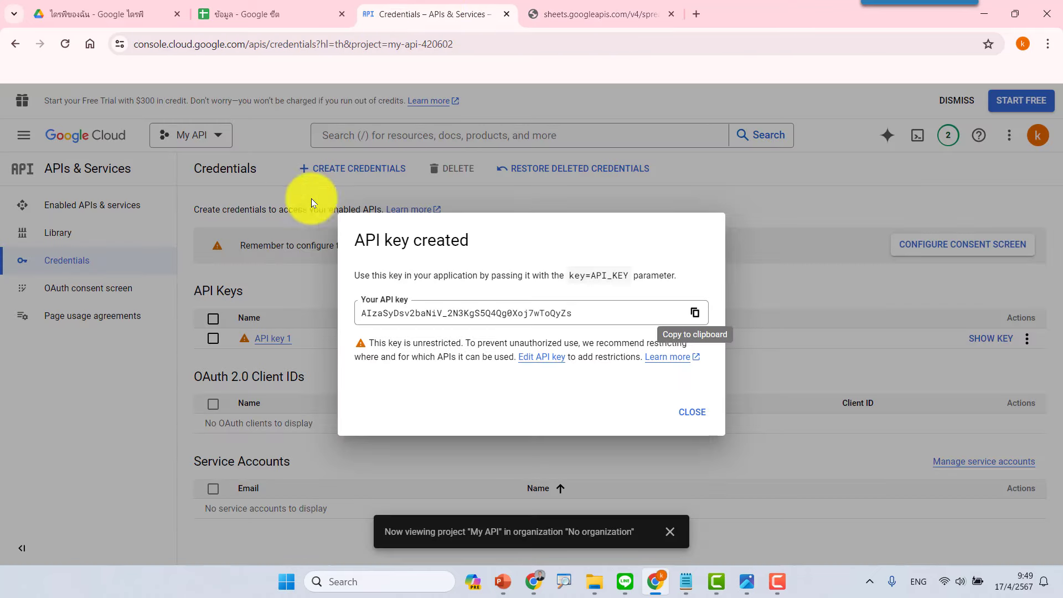
Switch via the JSON response tab back to the ข้อมูล - Google ชีต spreadsheet
click(600, 12)
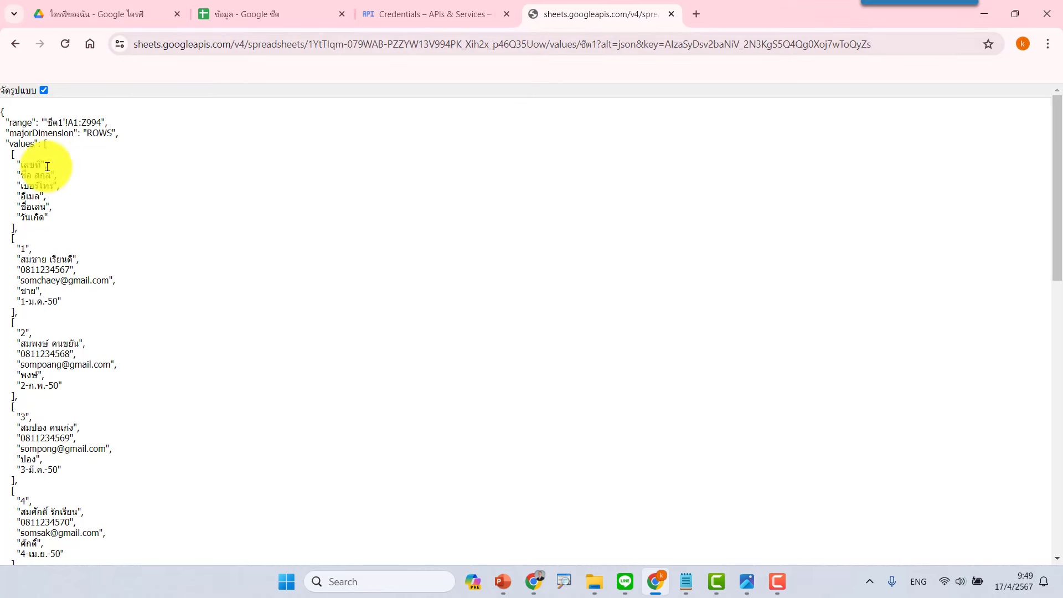
click(264, 7)
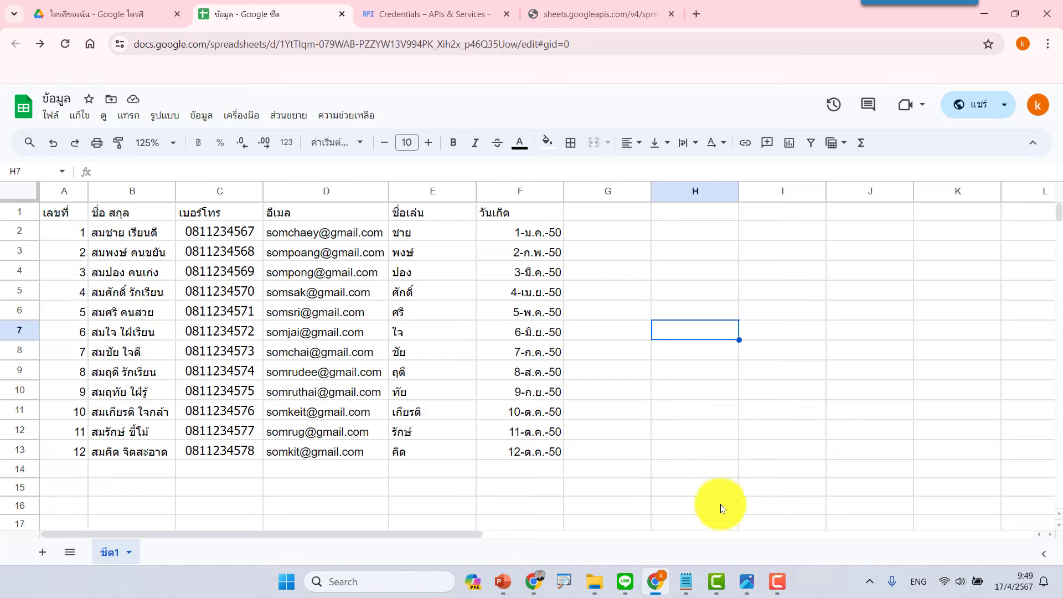
Bring the 1ปกยูทูป.jpg cover image in Windows Photos to the front
click(747, 581)
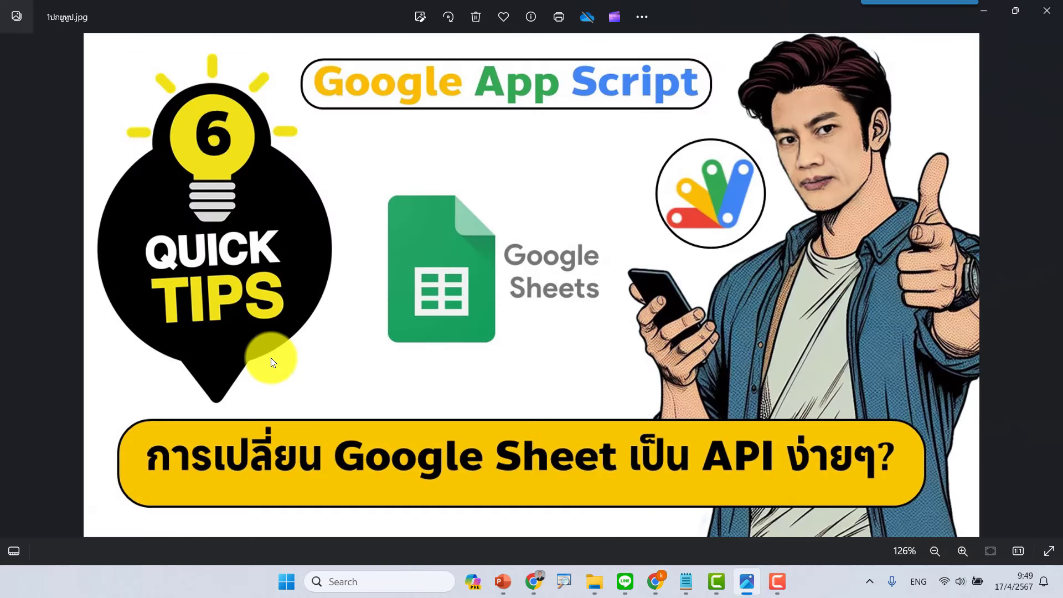